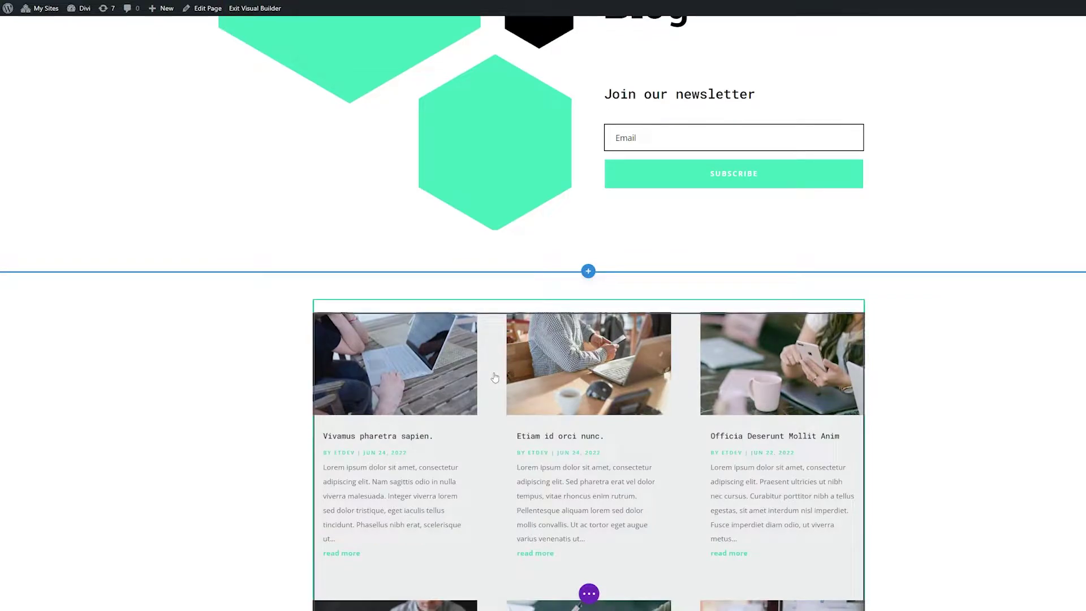
Open the blog module's settings and look through its content, design and advanced option groups.
click(563, 339)
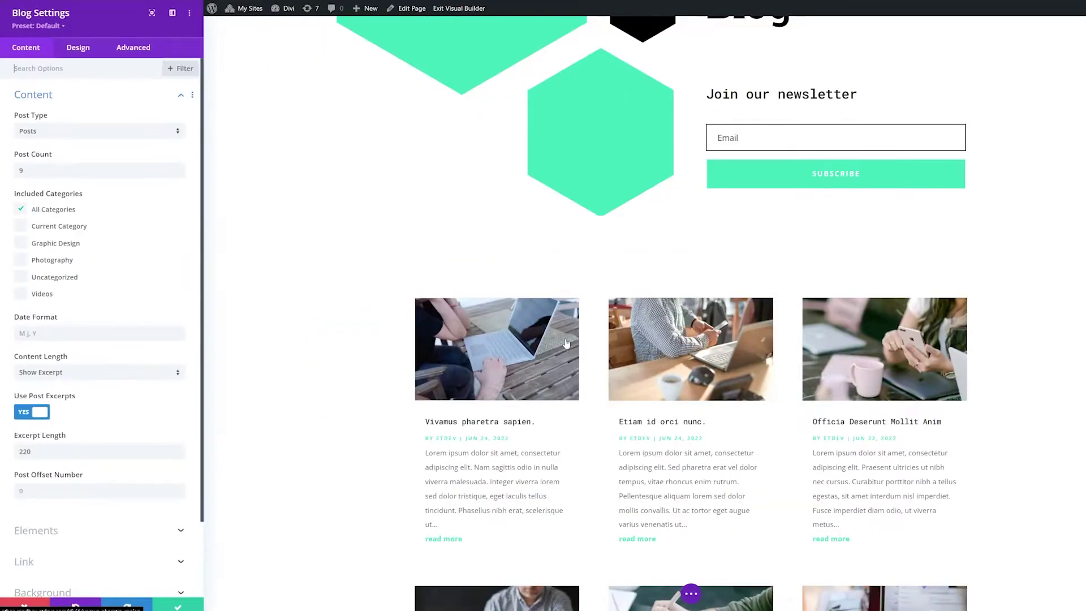
click(26, 101)
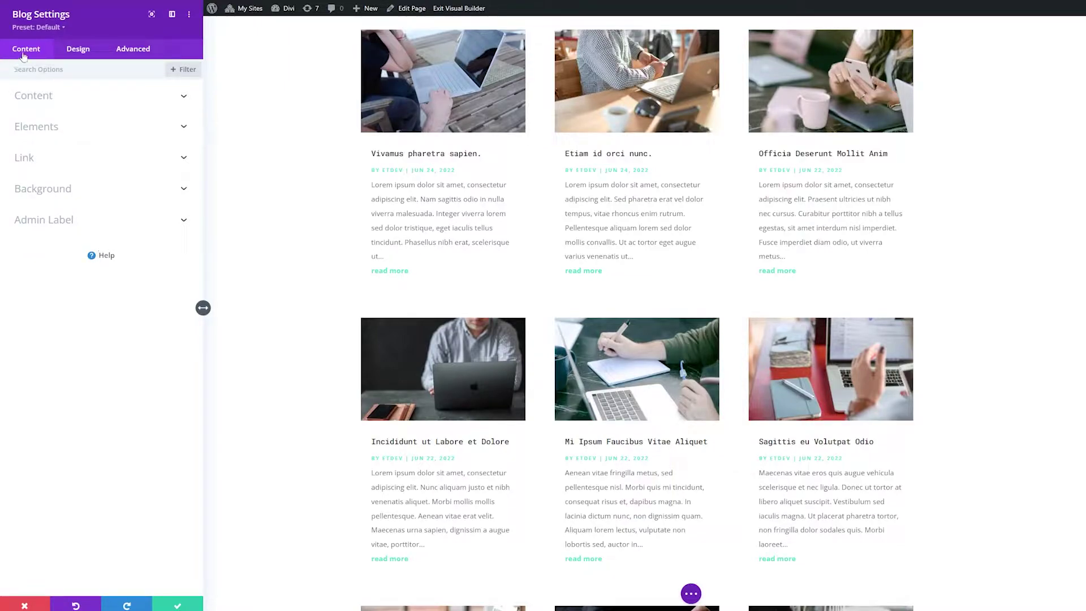
click(79, 50)
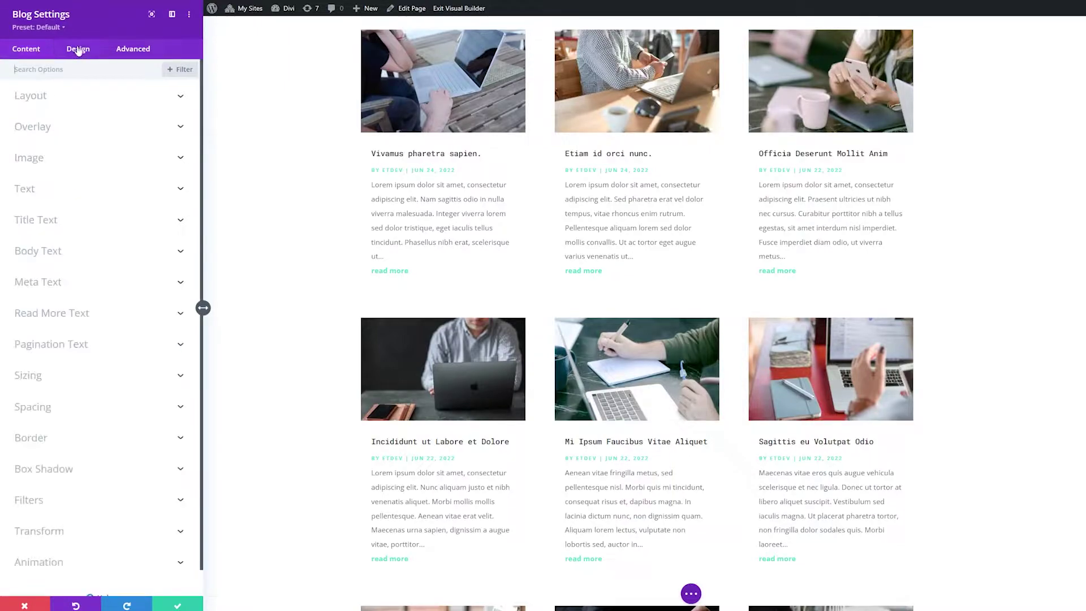
click(121, 49)
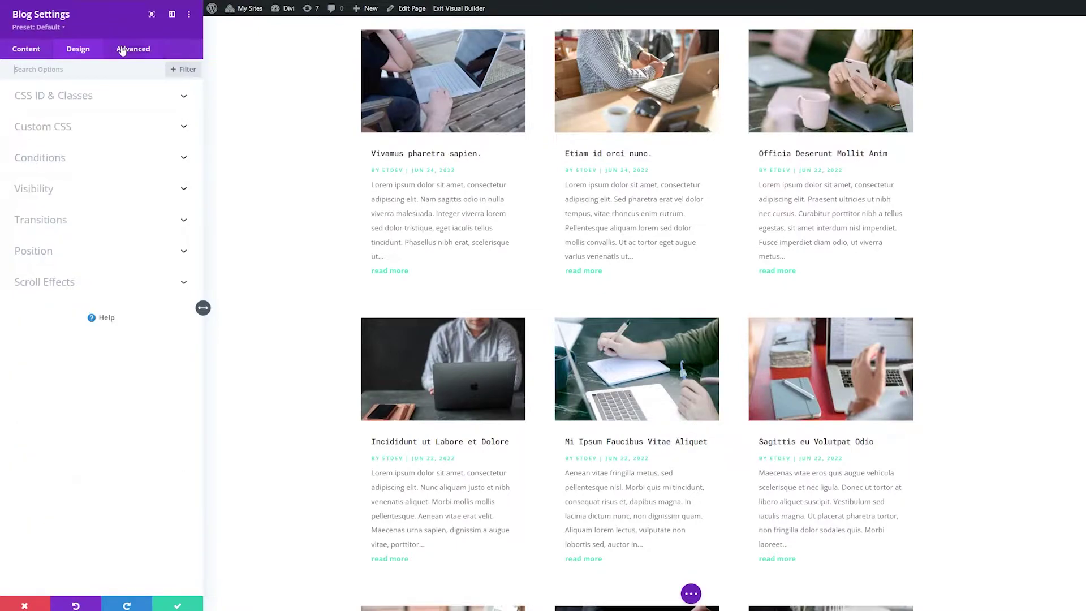
click(36, 54)
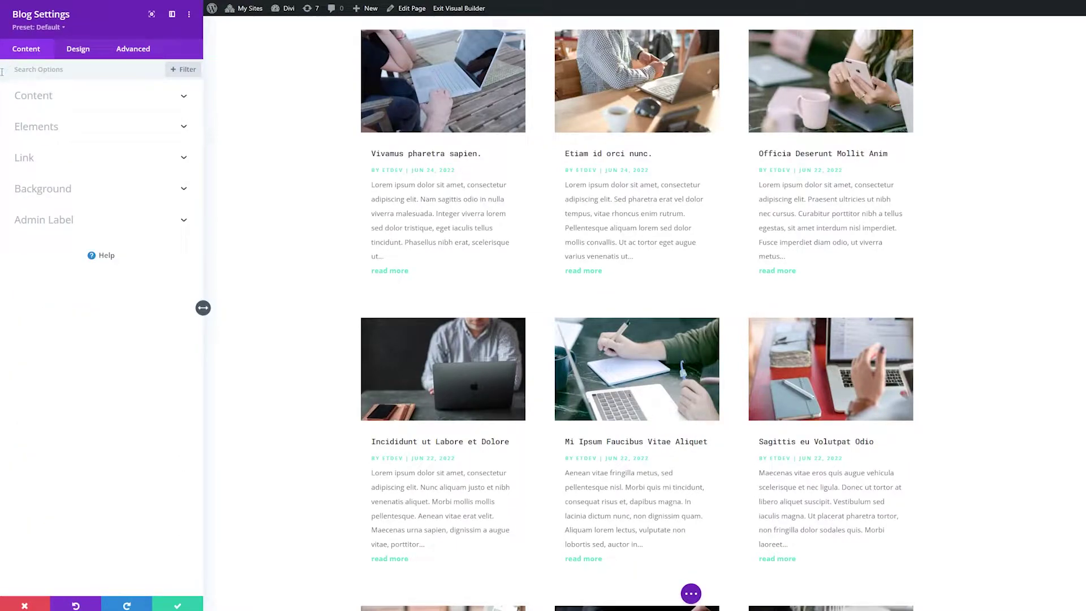
click(18, 96)
click(18, 97)
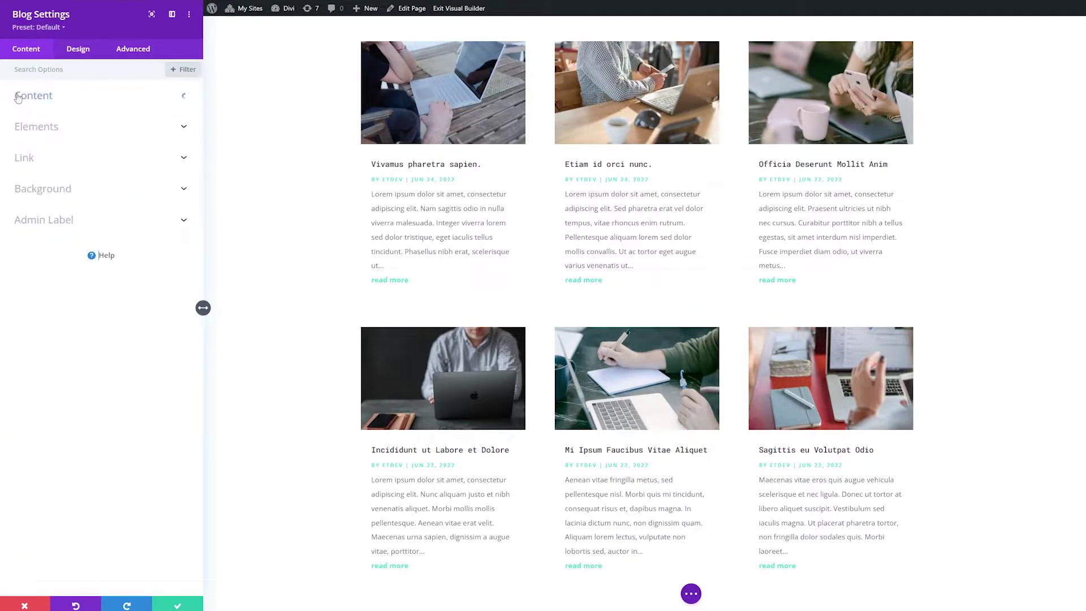
click(15, 131)
click(16, 132)
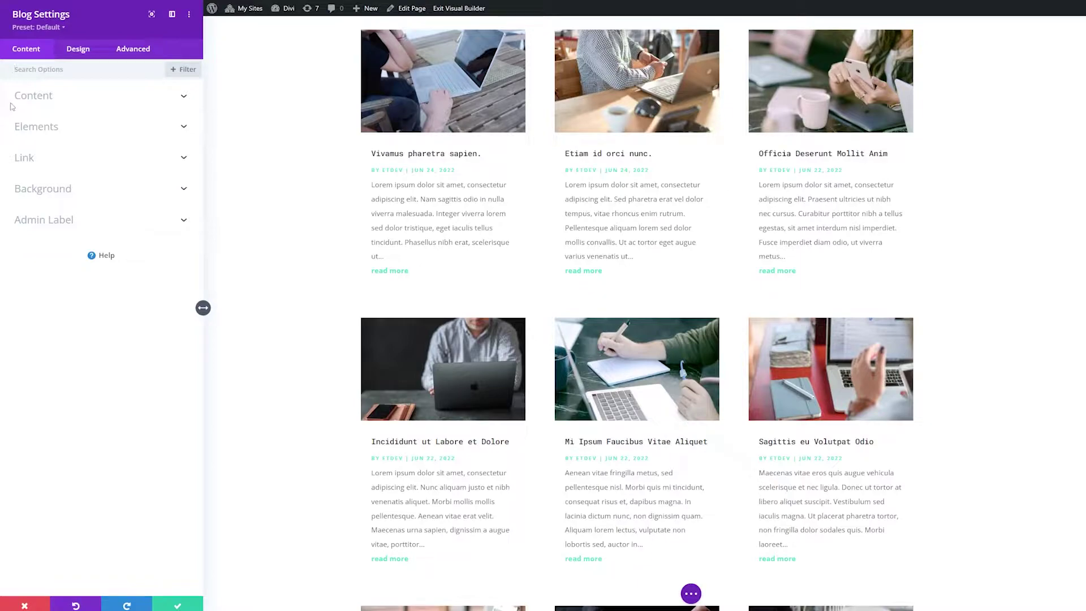
Look at the available post types for the blog module, keeping Posts.
click(35, 100)
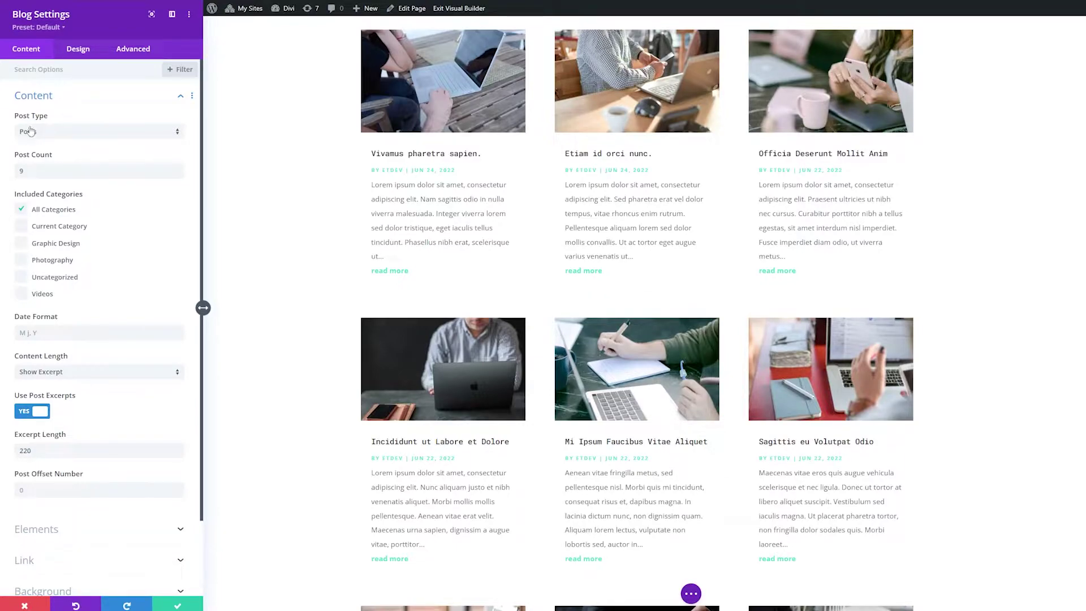
click(118, 133)
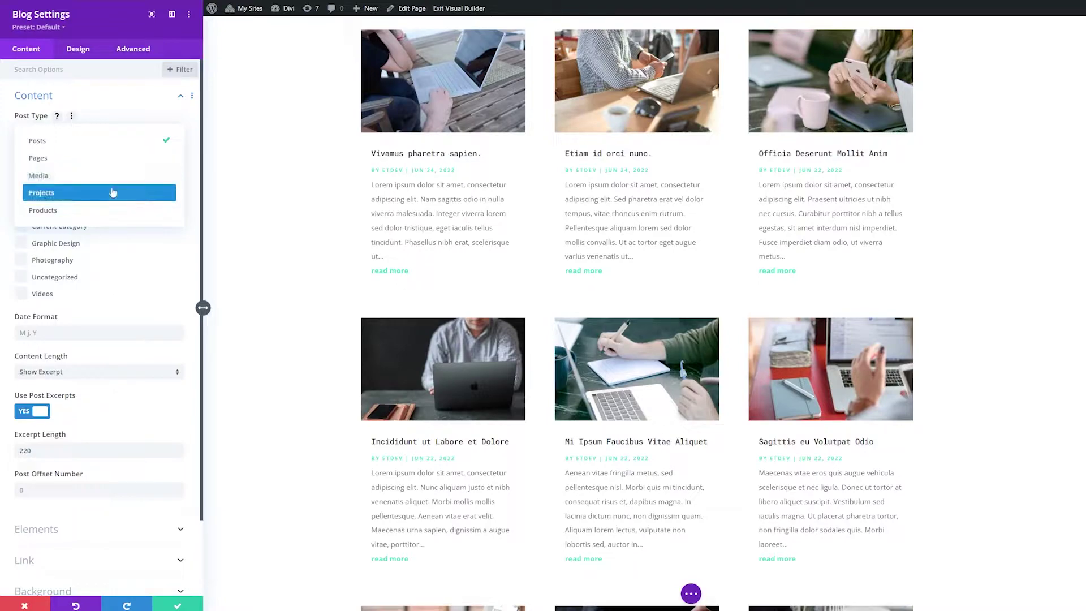
click(131, 120)
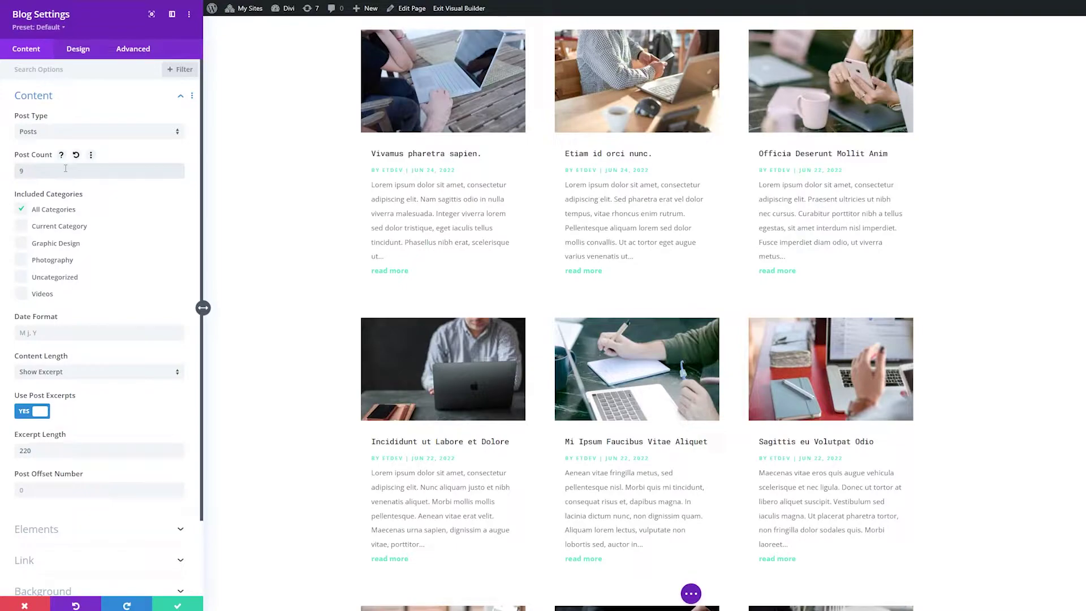
Set the blog module's post count to 6 and check the resulting grid down to its end.
key(BackSpace)
text(6)
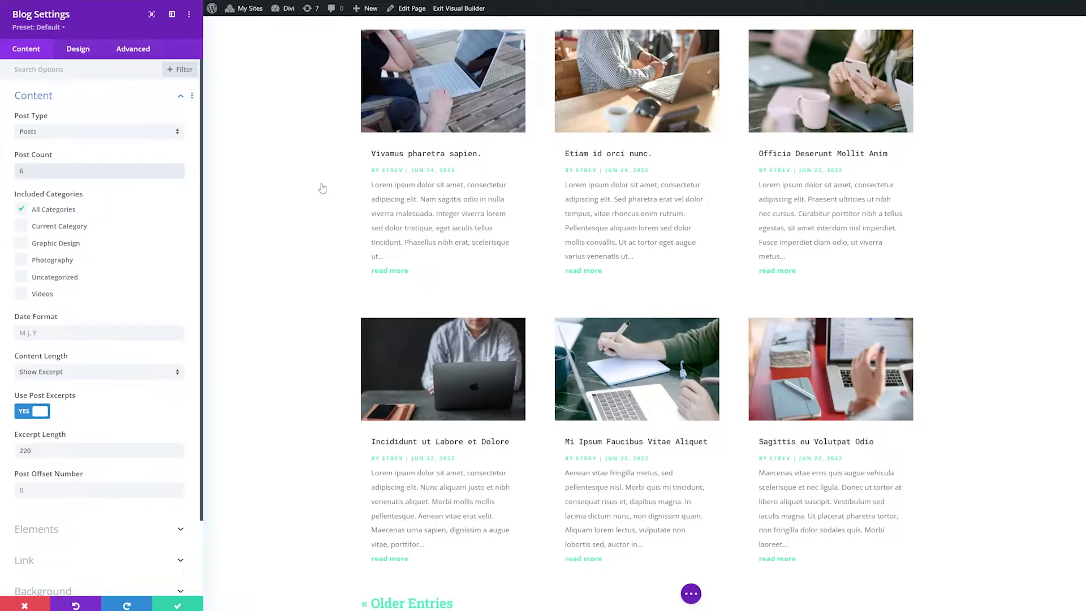
scroll(505, 541, down, 2)
scroll(506, 541, down, 5)
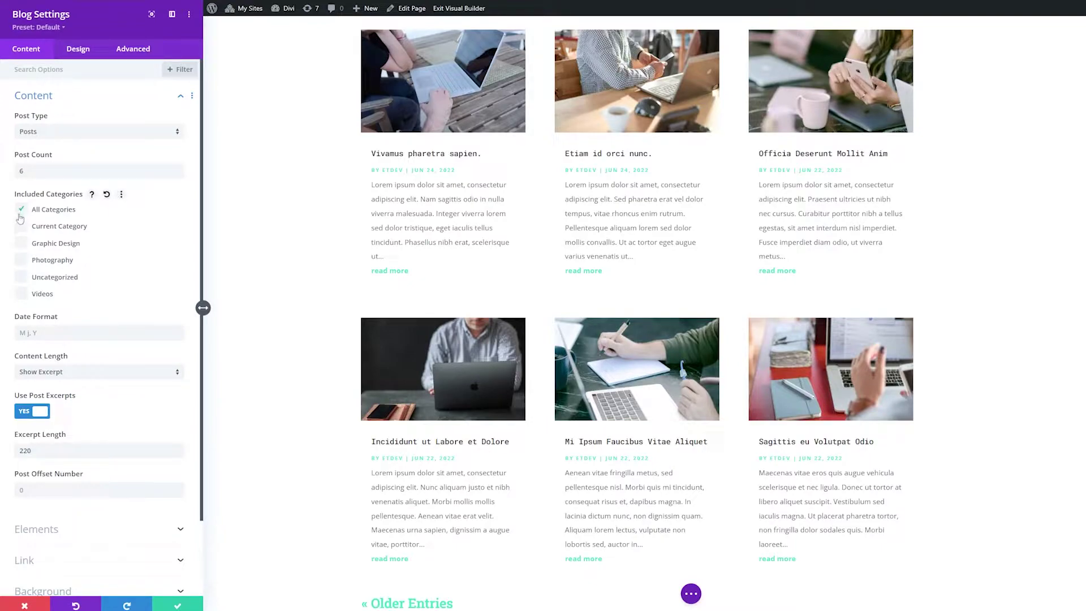
Try limiting the blog posts to the Videos category and restore All Categories.
click(22, 294)
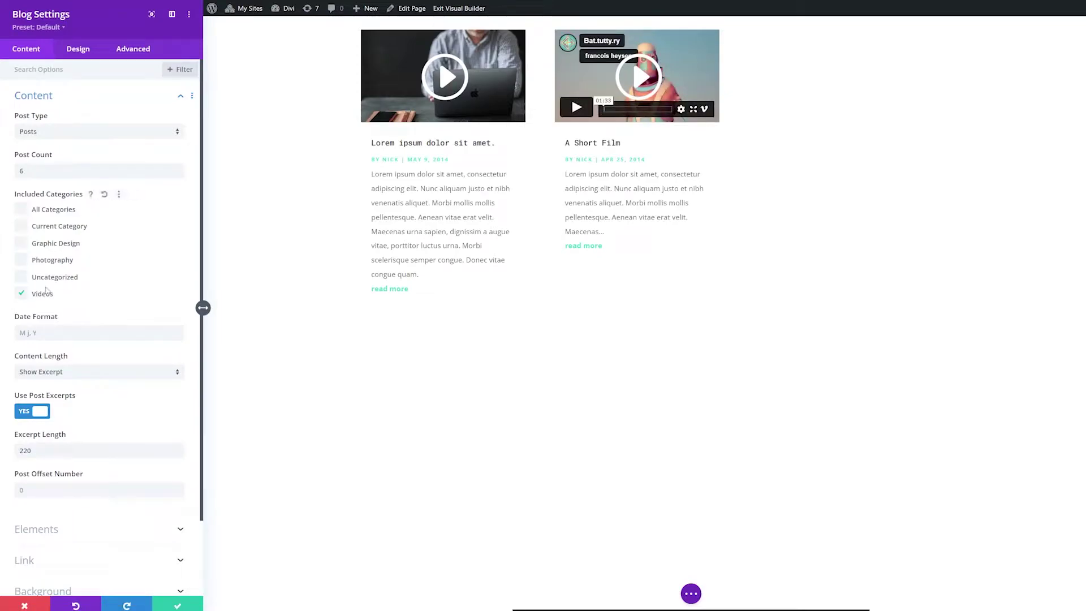
click(21, 293)
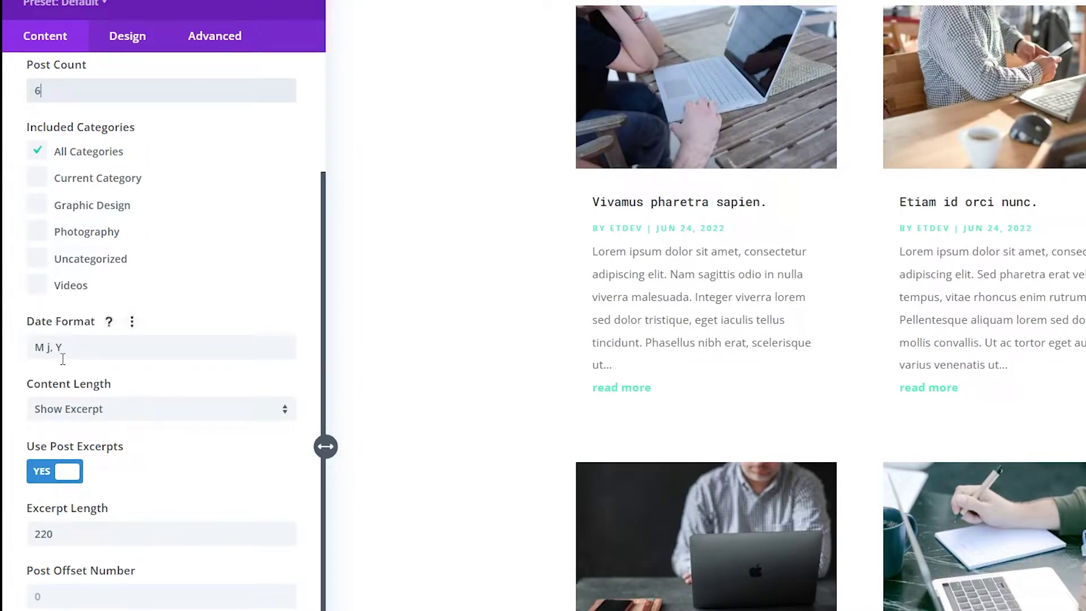
Try the date format "Y, M j" for the posts and restore "M j, Y".
triple_click(83, 348)
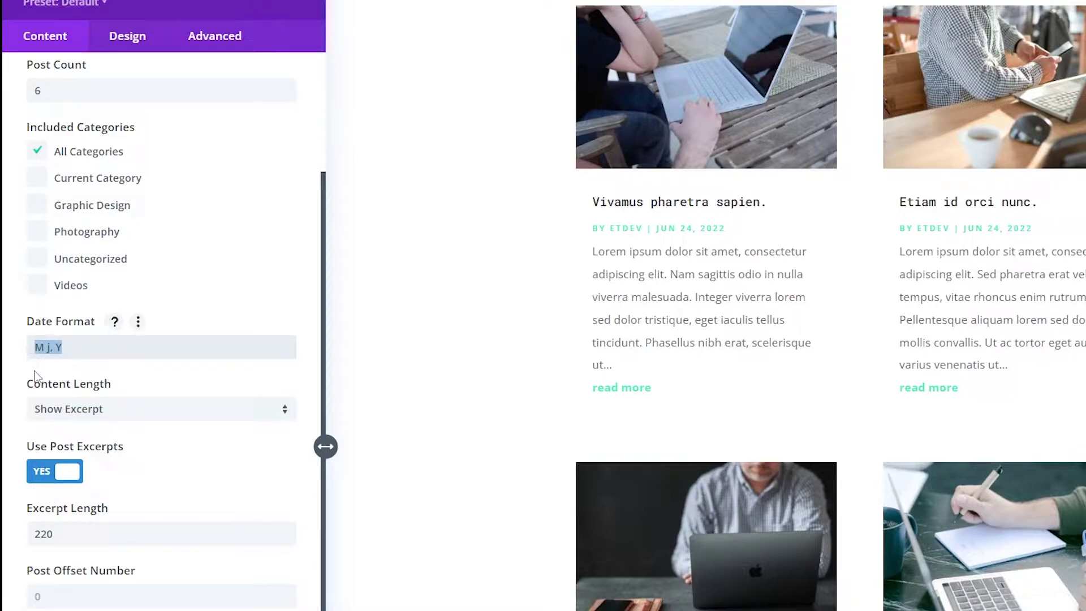
text(Y, M j)
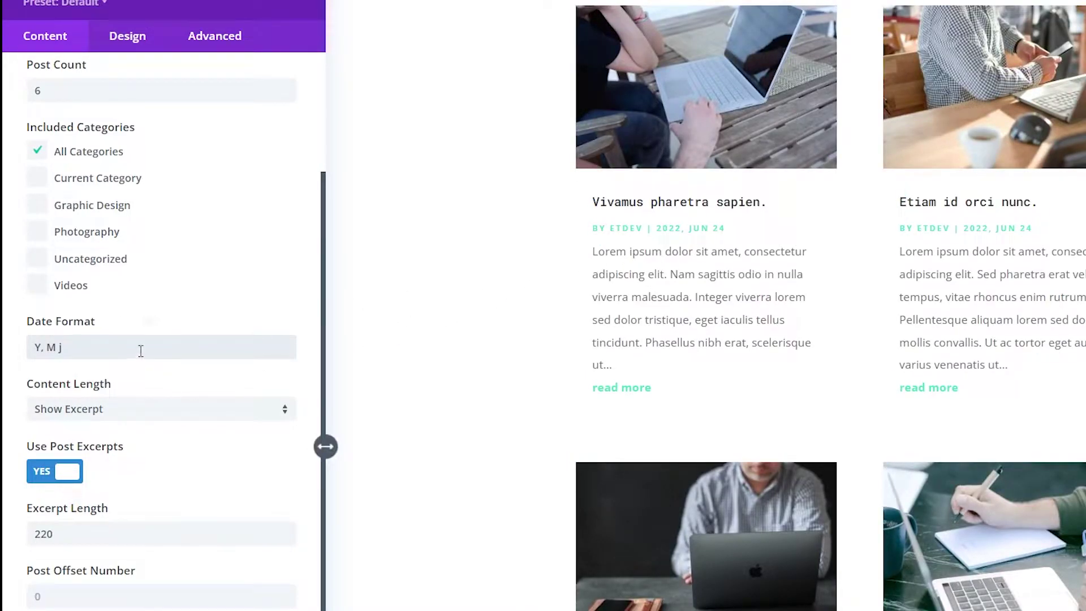
triple_click(57, 348)
text(M j, Y)
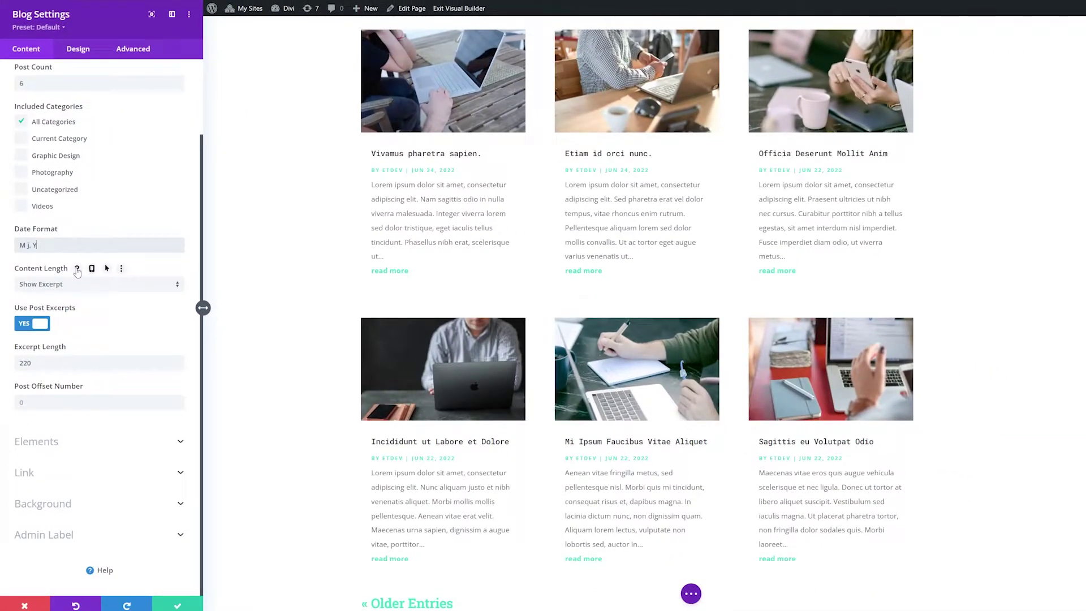
Look at the content length choices, keeping Show Excerpt, and at the excerpt section in the post editor.
click(49, 286)
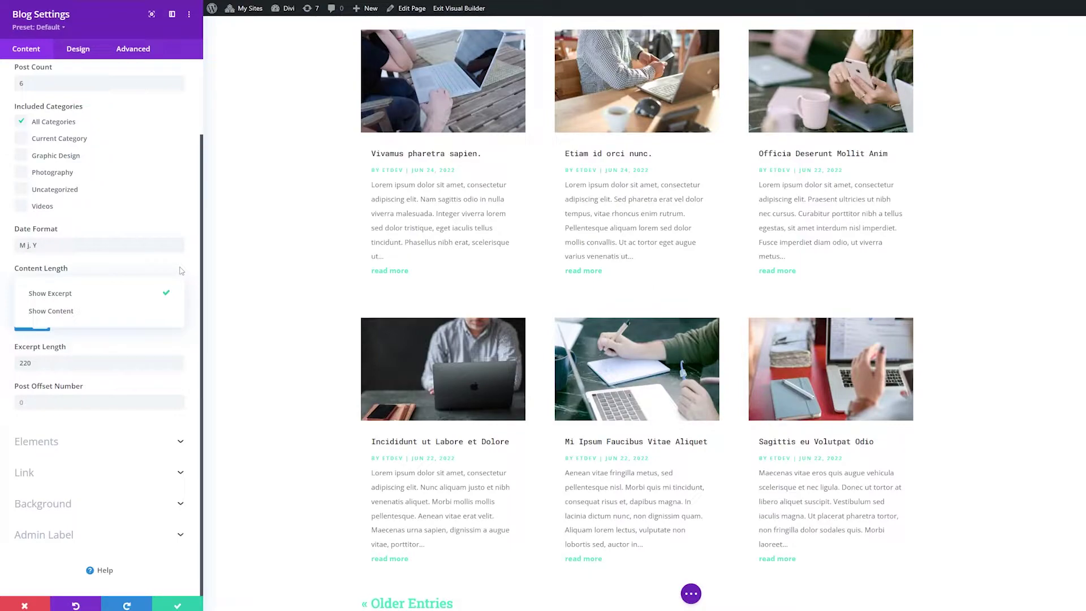
click(181, 271)
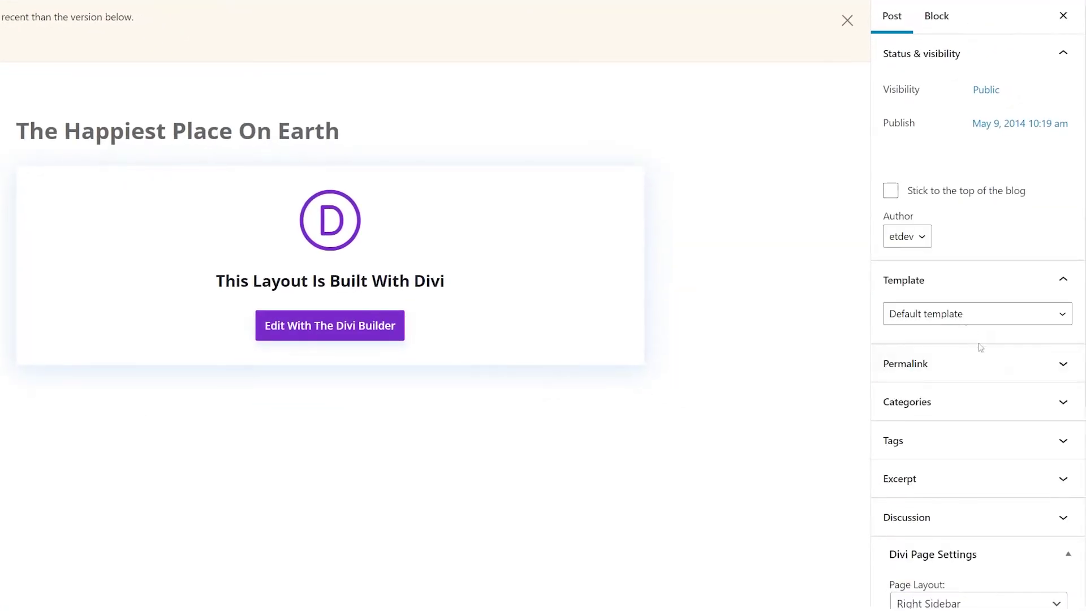
scroll(980, 391, down, 4)
click(962, 311)
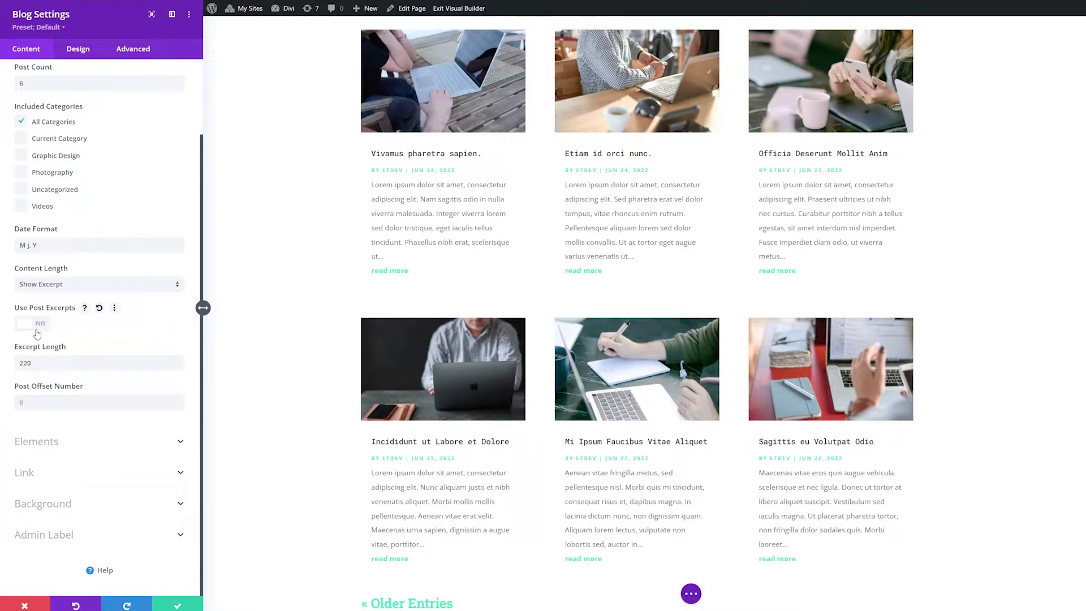
Turn the use of post excerpts back on, try an excerpt length of 20 and undo that length change.
click(31, 324)
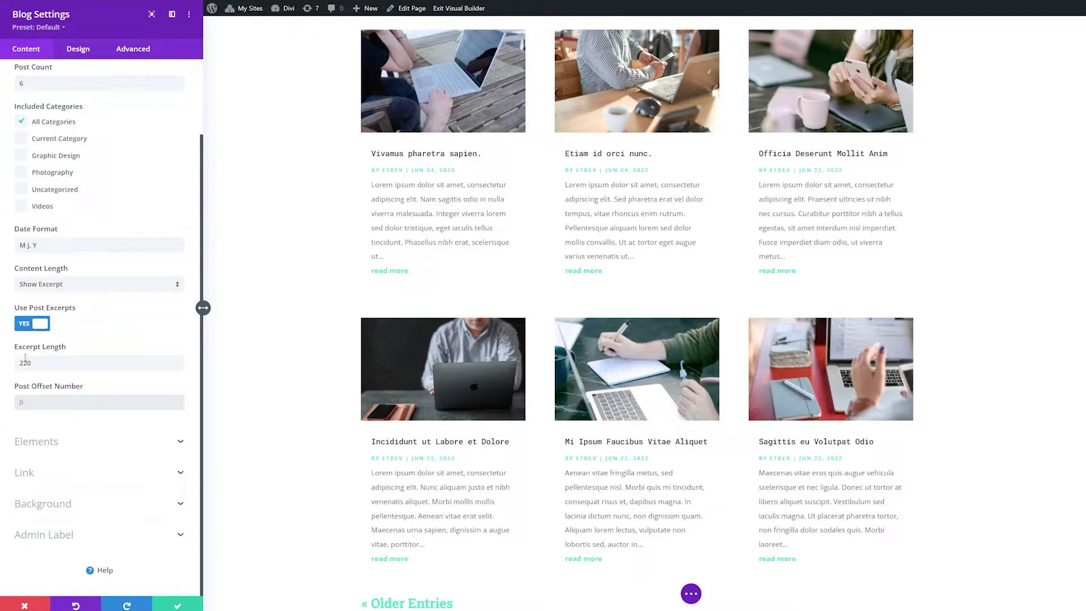
click(36, 364)
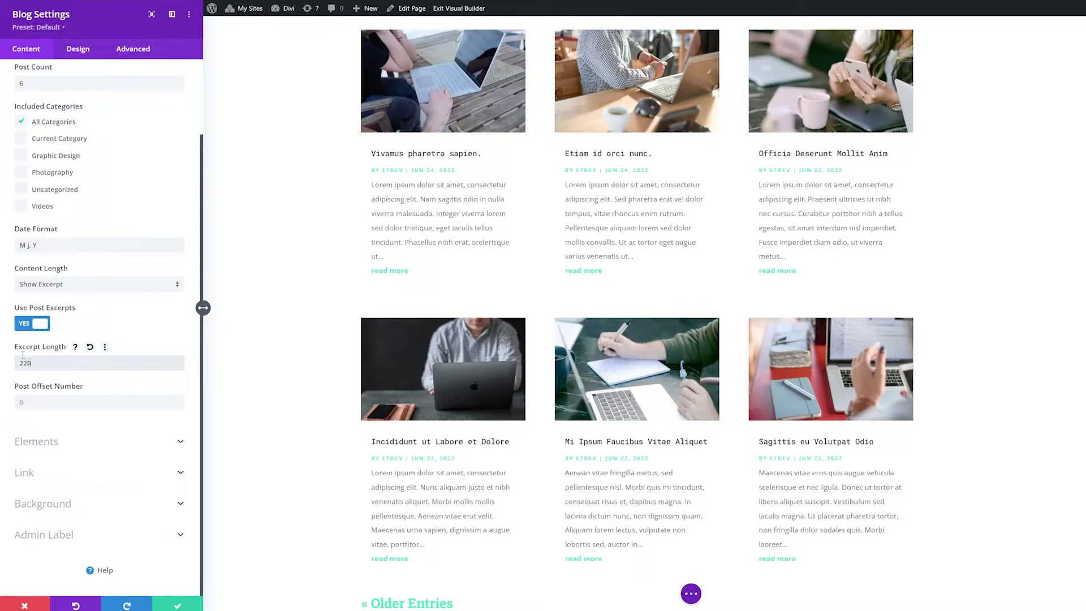
key(BackSpace)
key(BackSpace)
text(0)
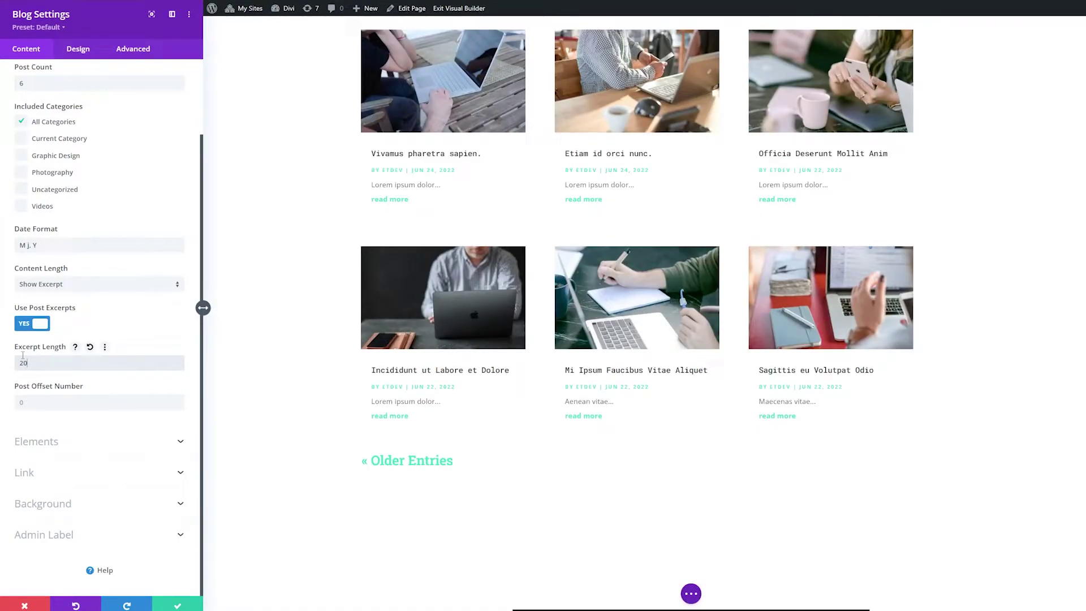
key(ctrl+z)
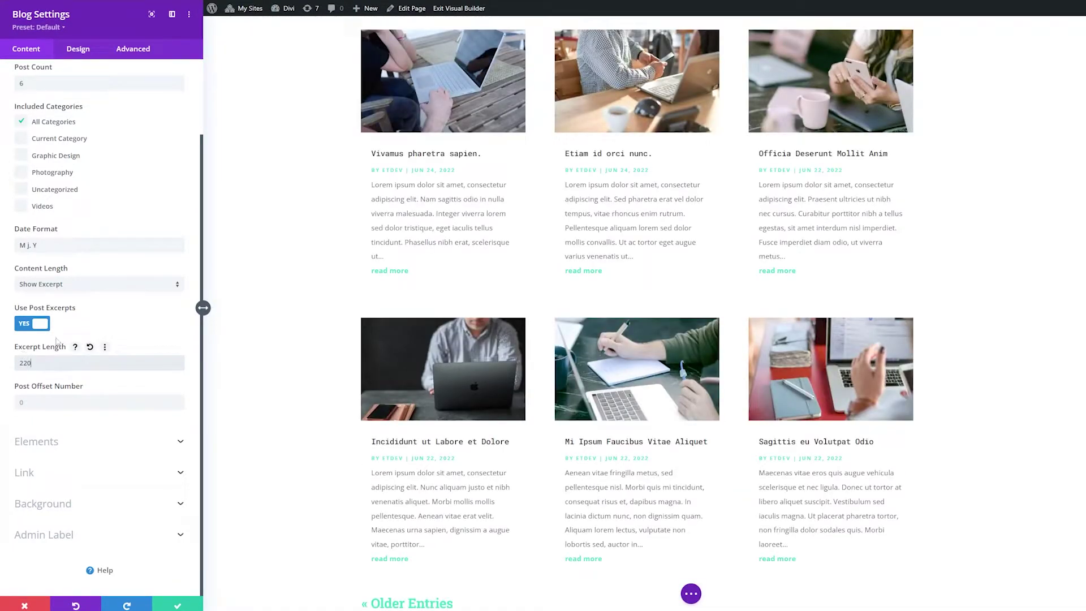
Try a post offset number of 1 and restore it to 0.
click(26, 405)
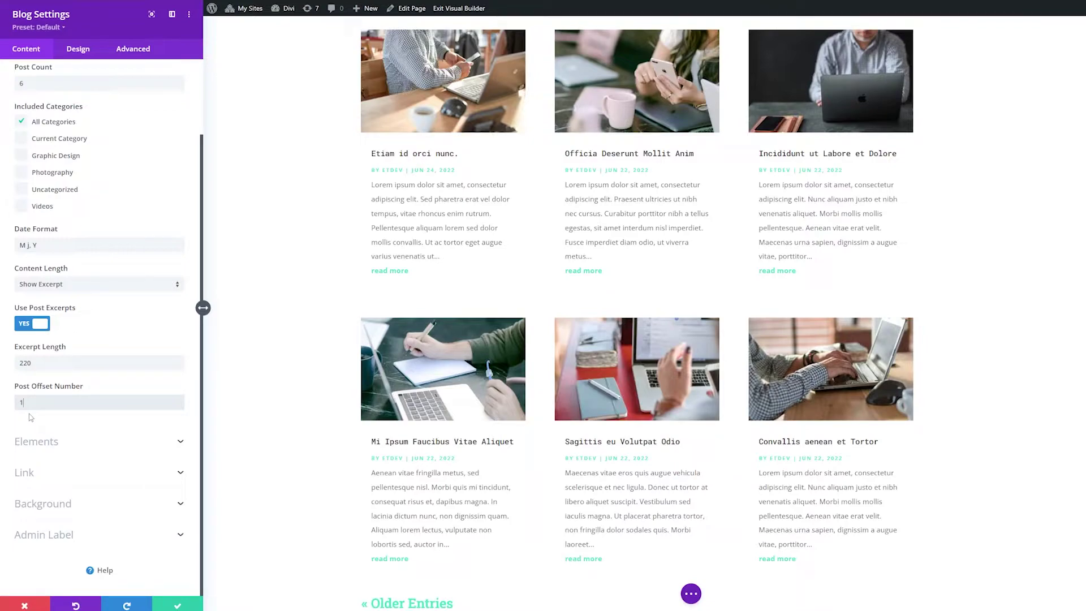
text(0)
scroll(31, 417, up, 2)
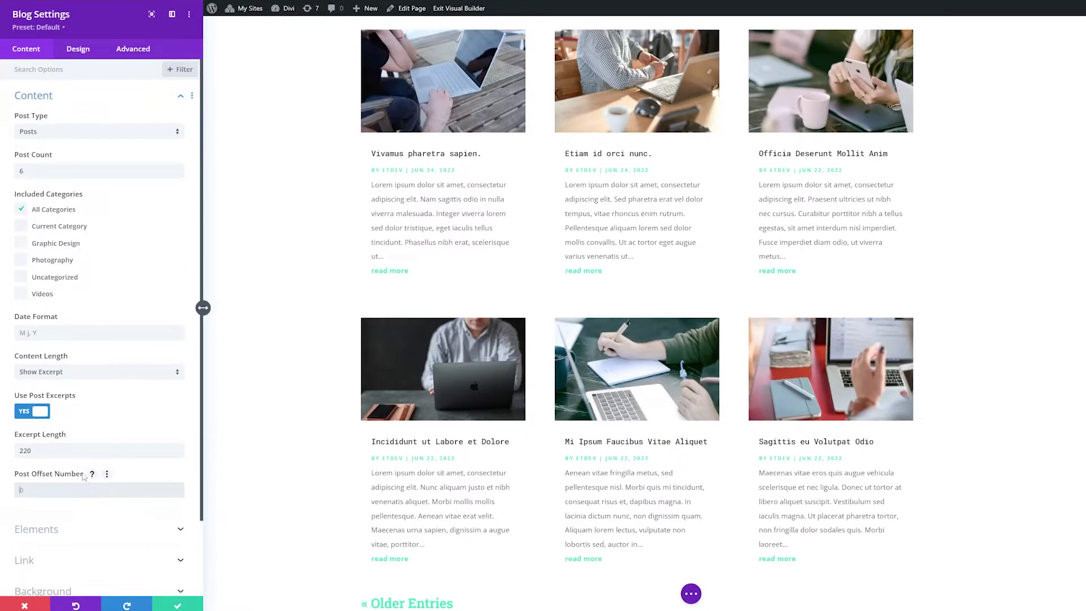
In the blog's element options, switch the featured image off and on again, and hide the Read More button.
click(71, 529)
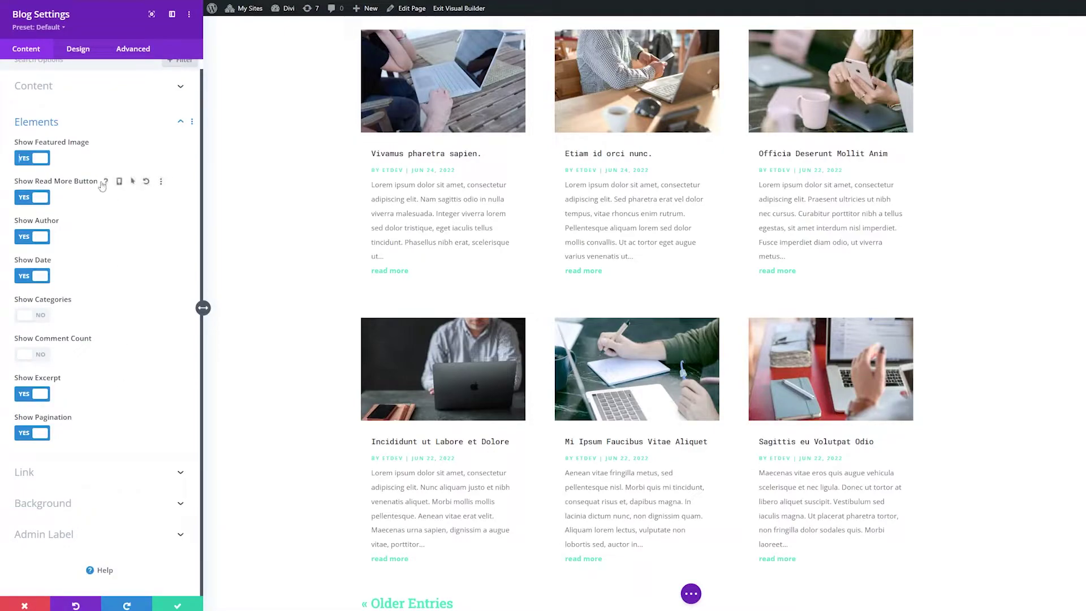
click(43, 164)
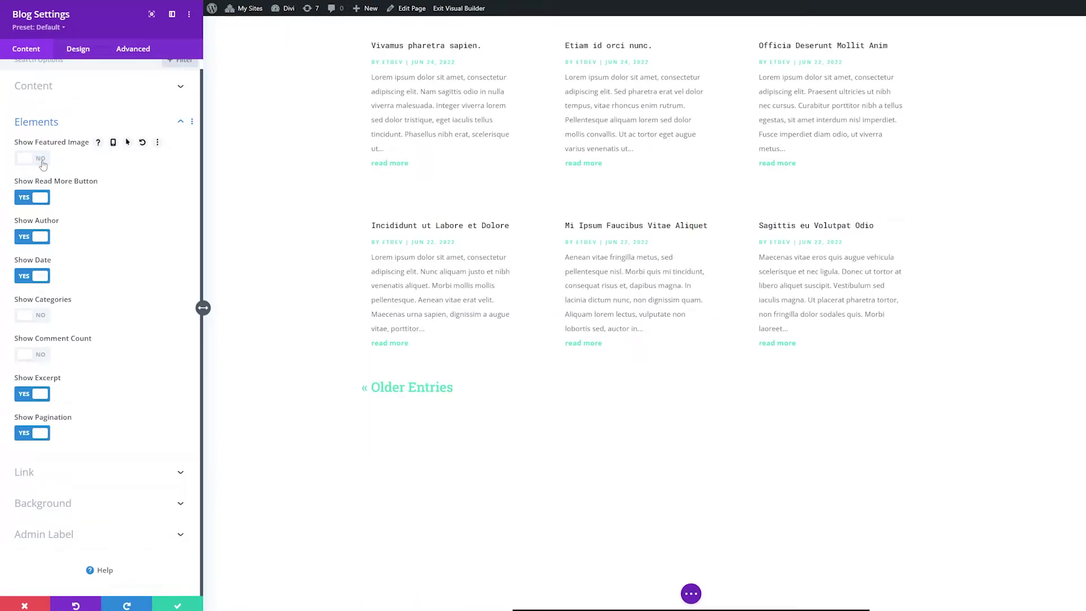
click(42, 164)
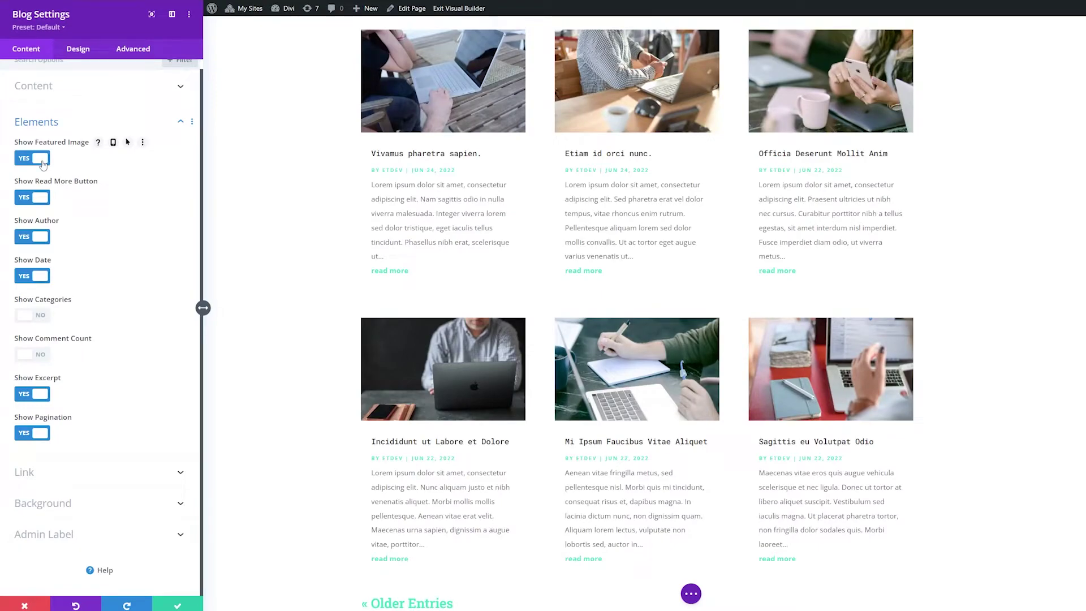
click(44, 201)
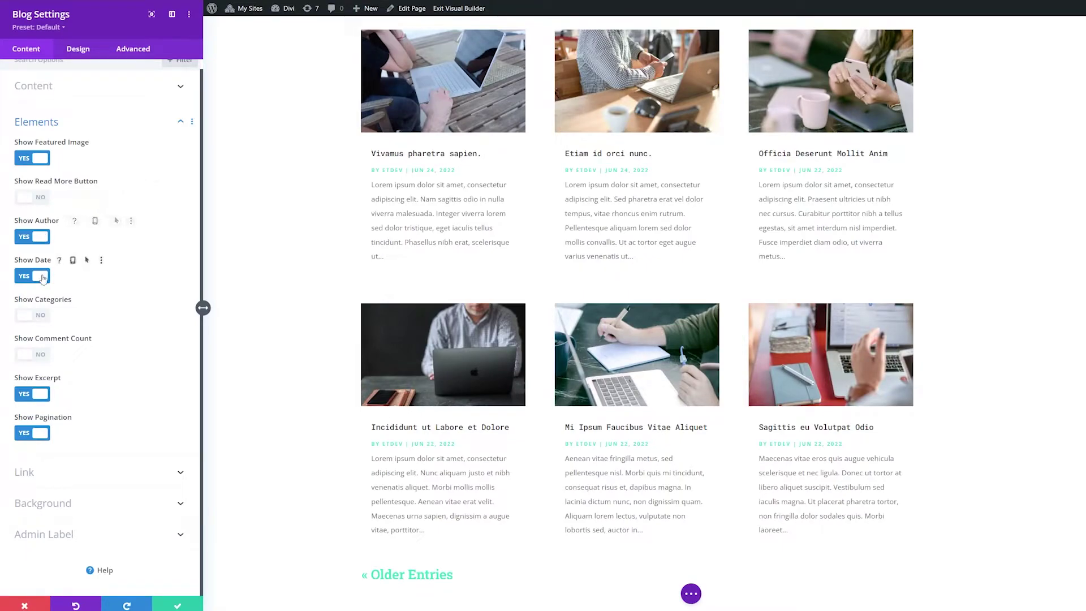
Try showing the post categories in the blog grid and hide them again.
click(35, 319)
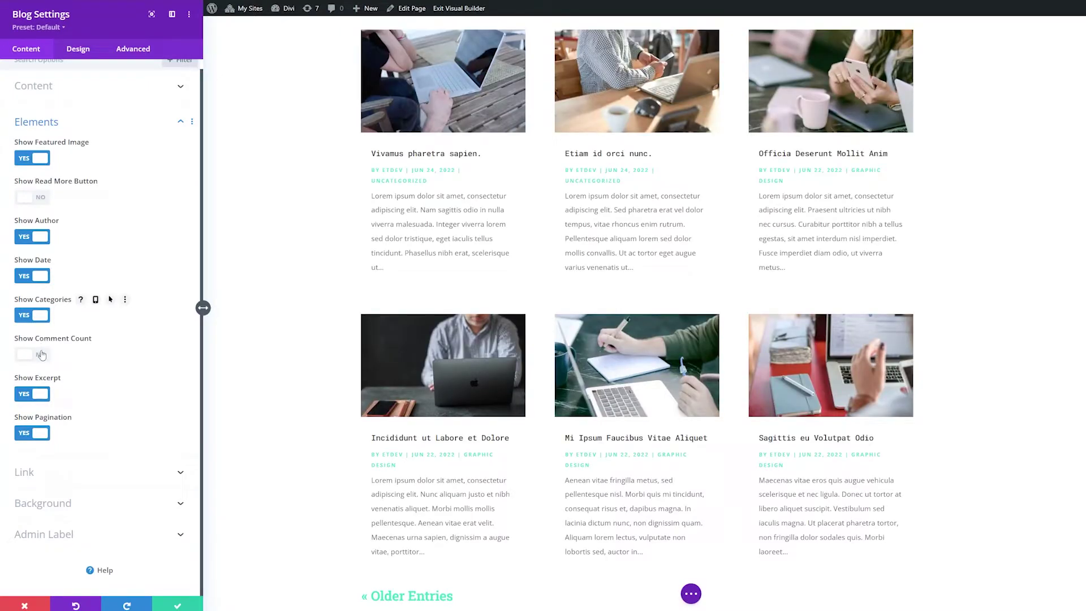
click(41, 317)
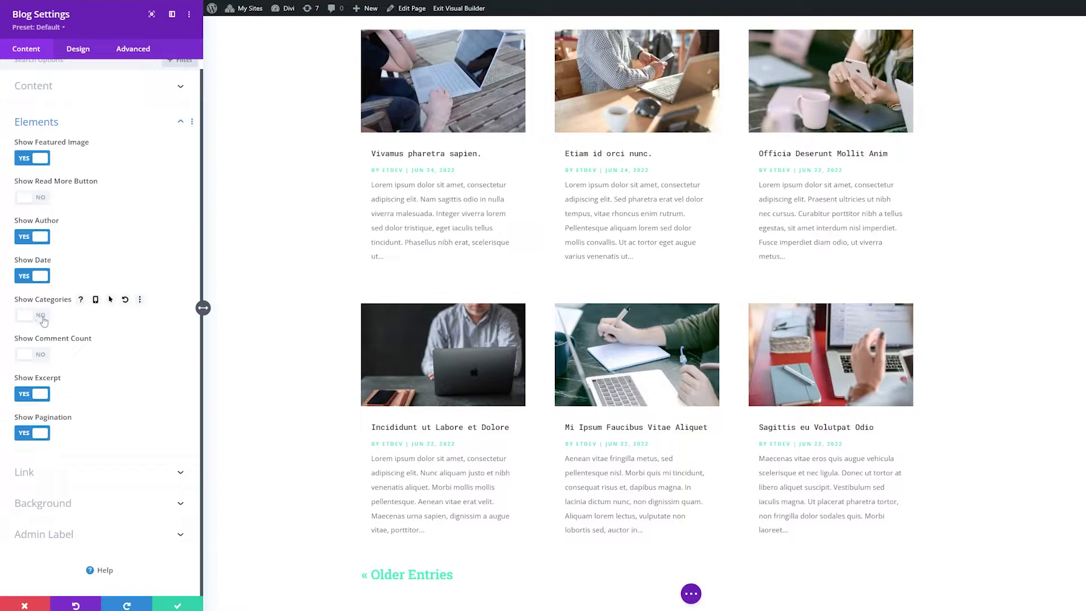
In the blog module's design settings, choose Grid as the layout.
click(85, 49)
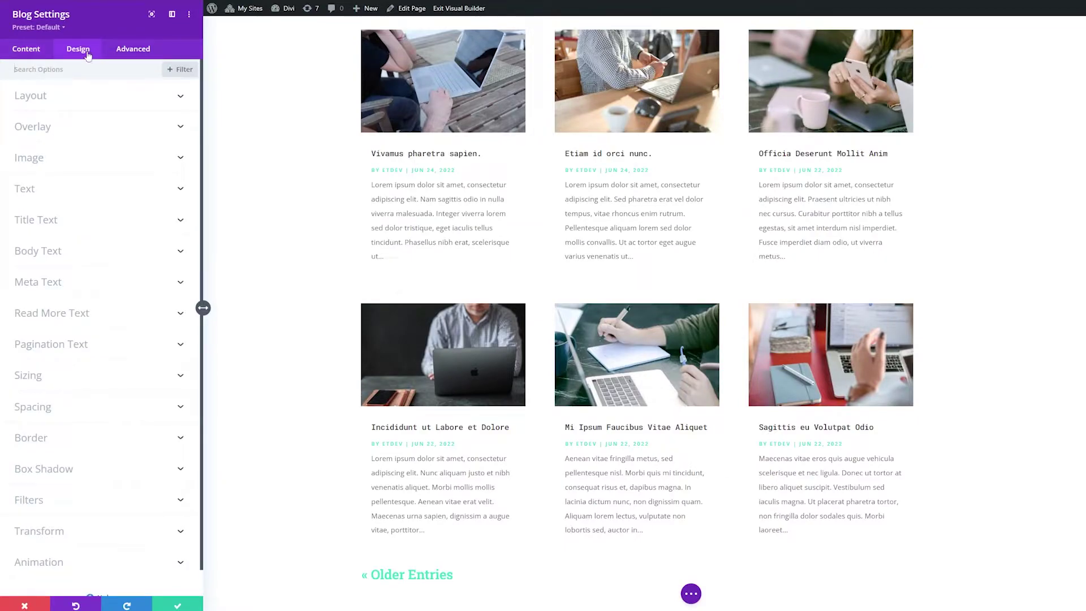
click(74, 104)
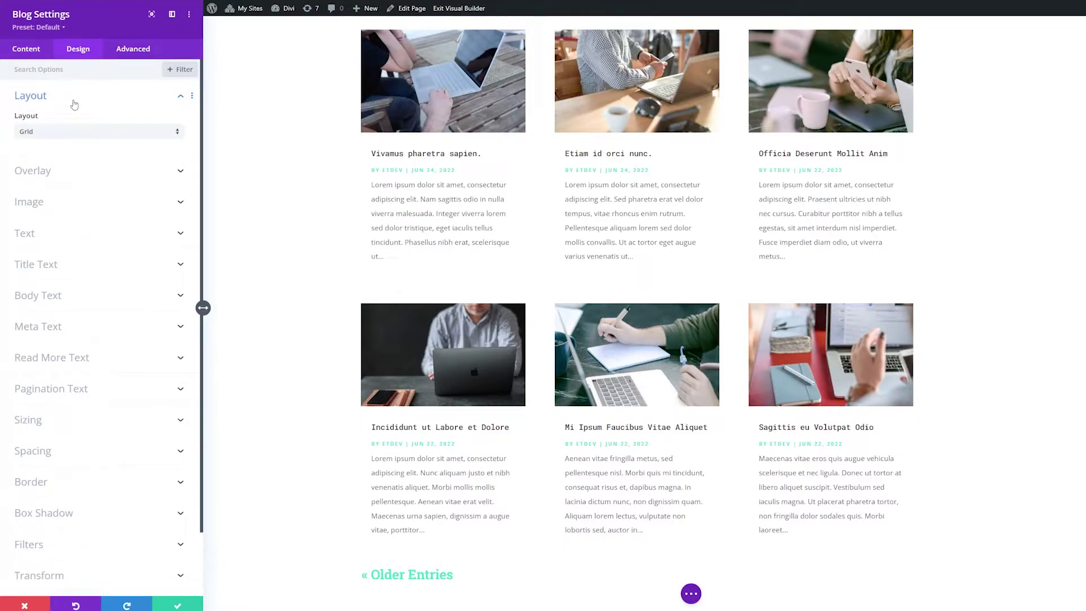
click(56, 132)
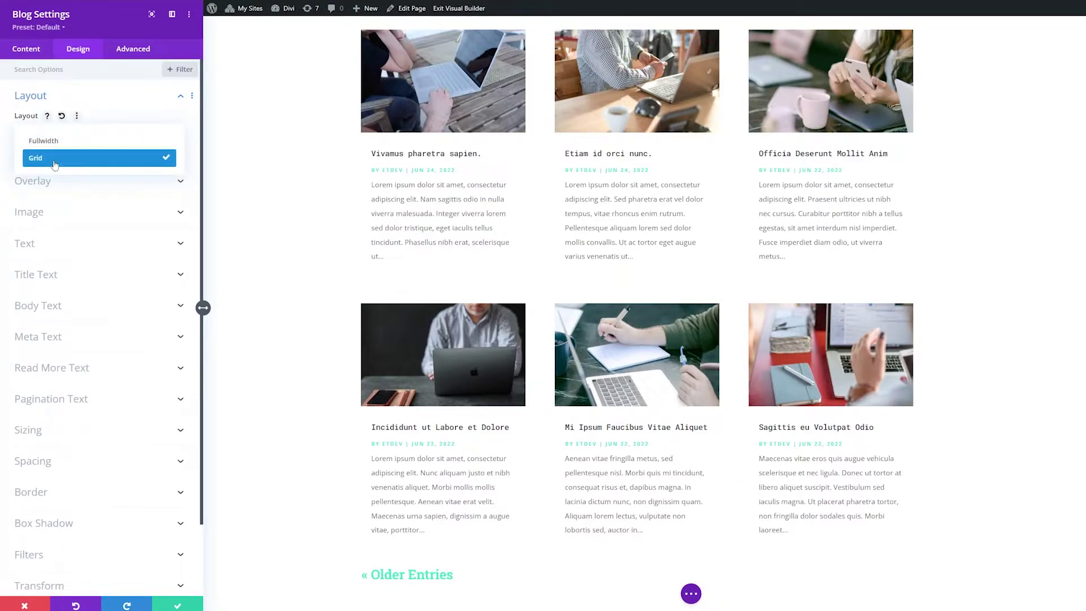
click(63, 160)
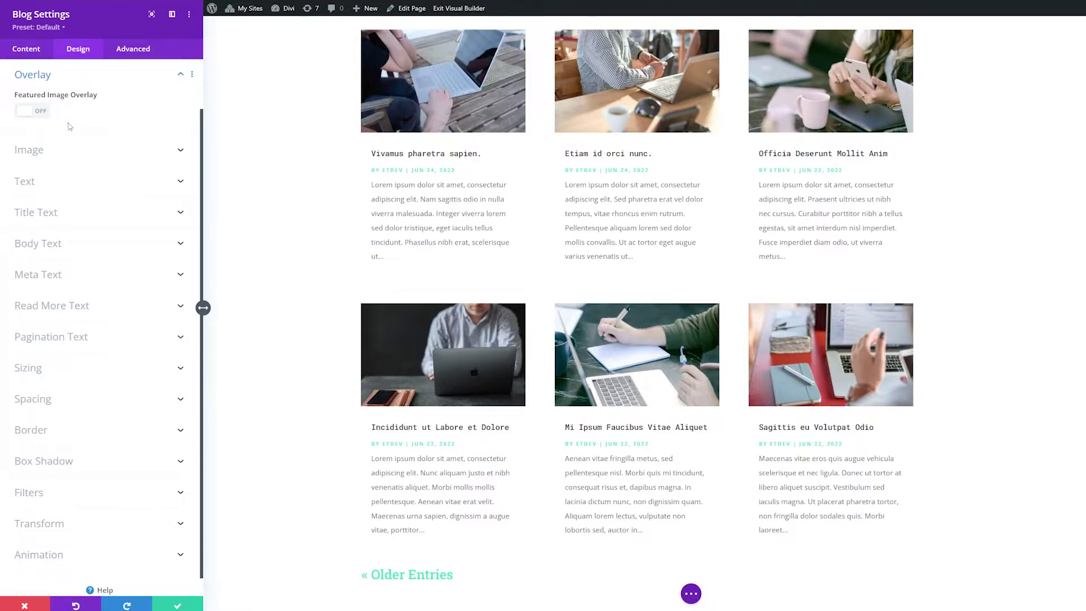
Turn on the featured image overlay, try a black background, and set a black up-arrow icon on a transparent background.
click(28, 116)
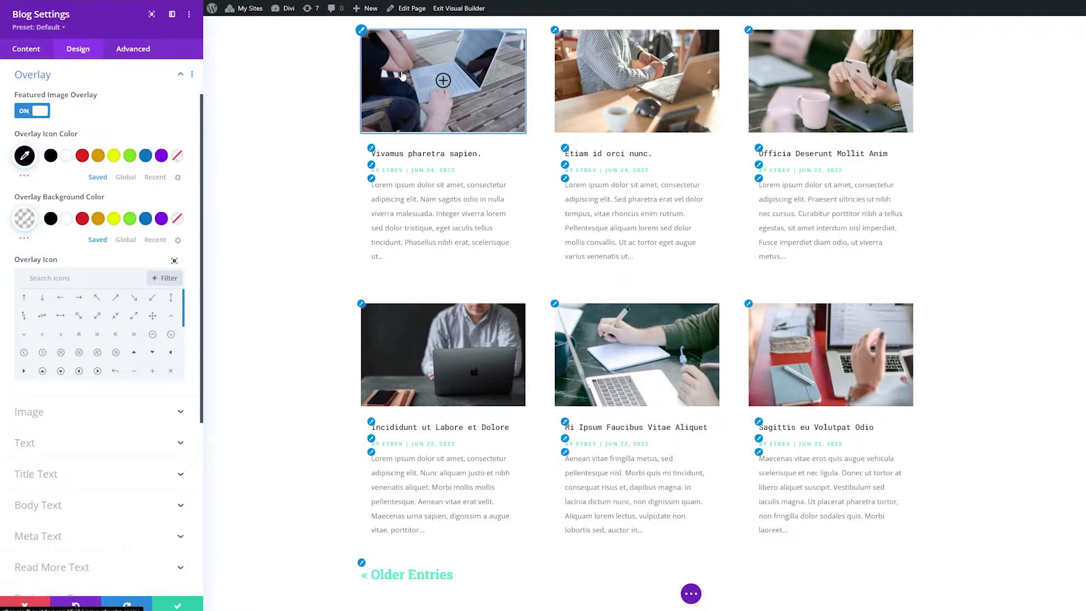
click(178, 157)
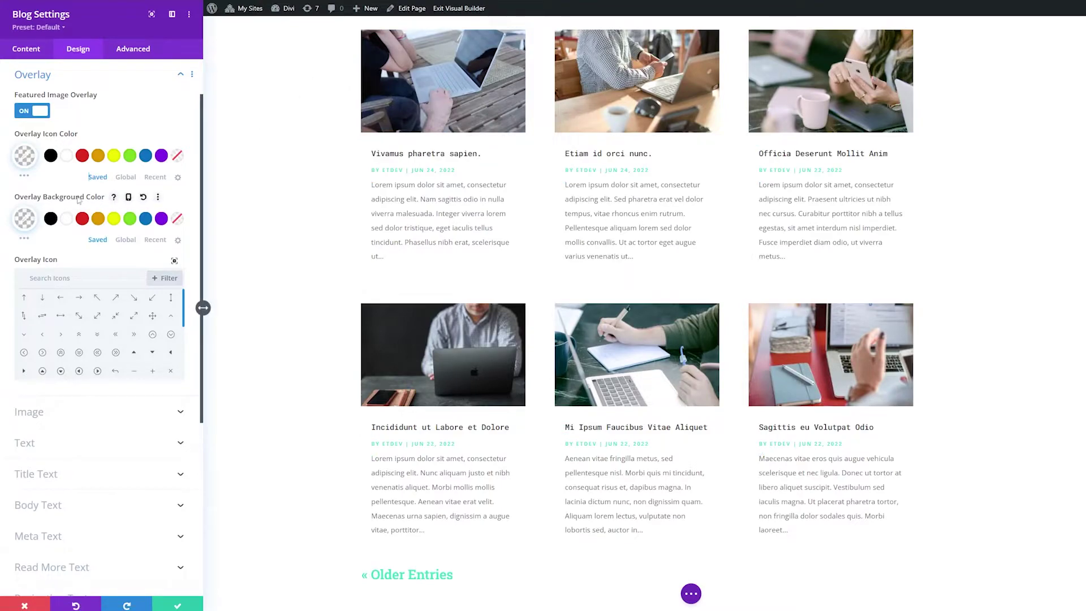
click(50, 219)
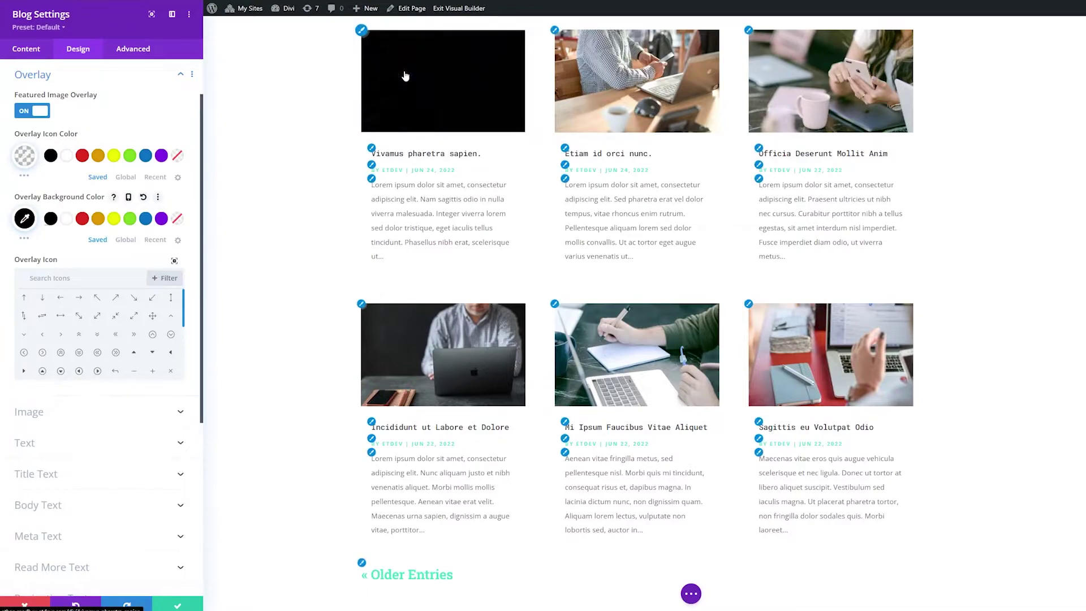
click(176, 220)
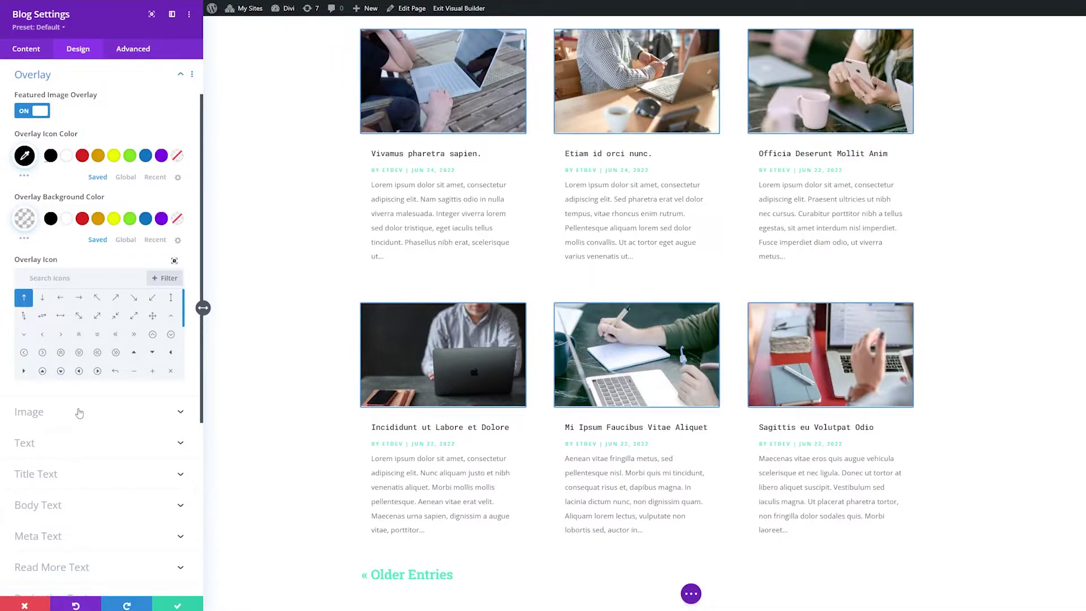
Give the post images a 2px bottom border and try the first image box shadow preset.
click(79, 412)
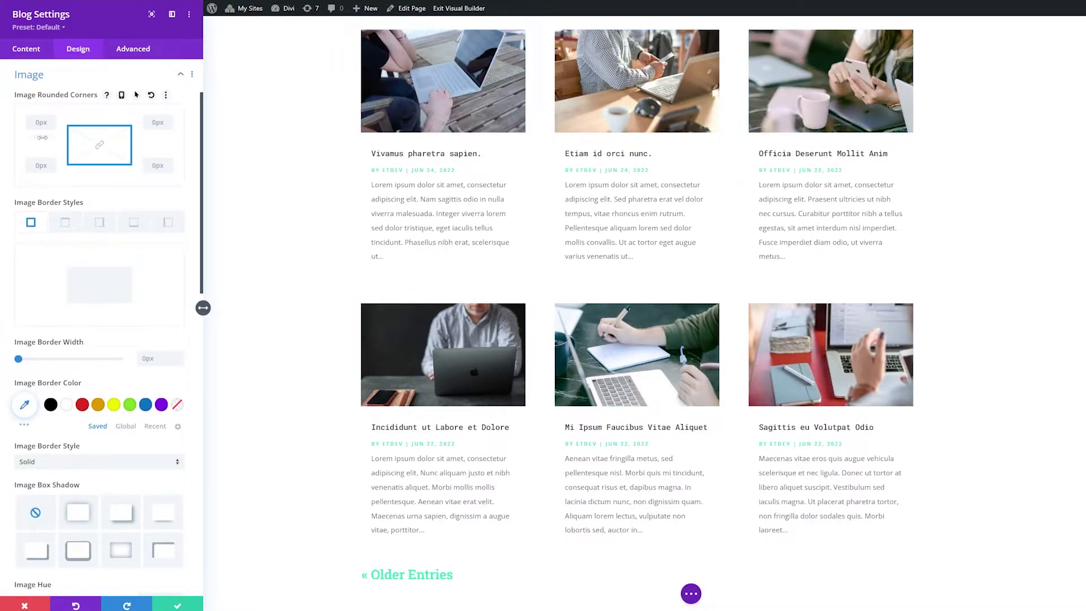
drag(46, 138, 17, 137)
click(133, 223)
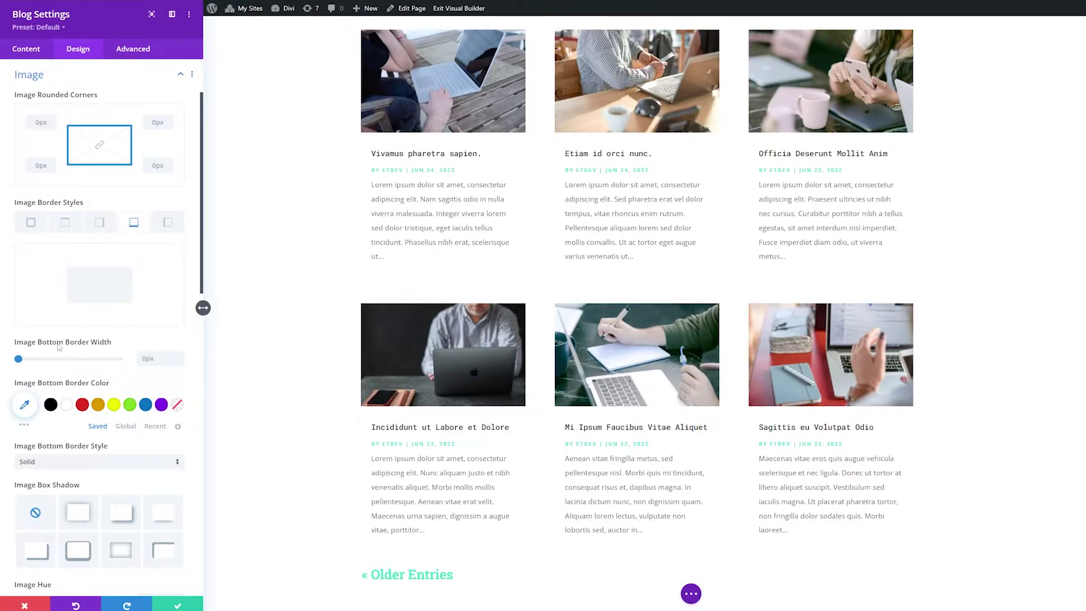
drag(18, 358, 22, 359)
scroll(73, 281, down, 4)
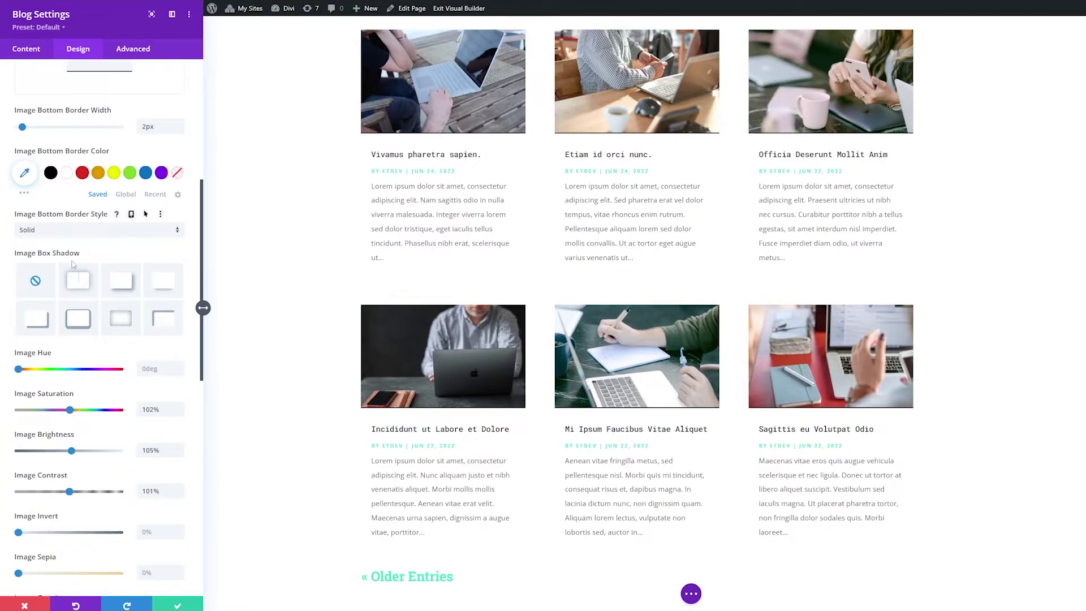
click(73, 281)
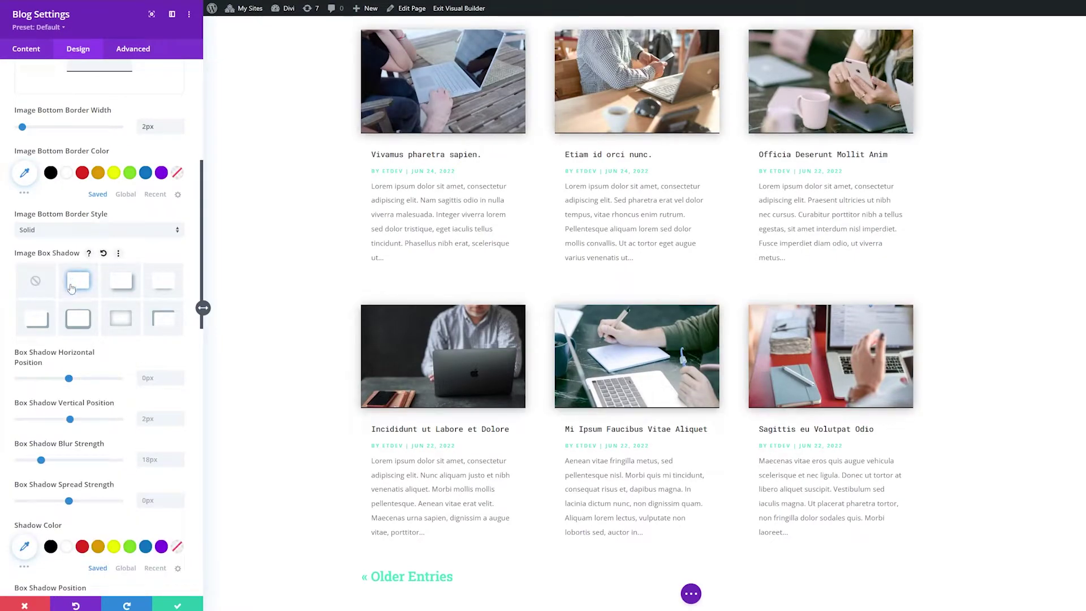
Set the image saturation, brightness and contrast to 100% and keep the image blend mode at Normal.
scroll(49, 331, down, 9)
mouse_move(18, 133)
mouse_down()
mouse_move(65, 131)
mouse_move(18, 133)
mouse_up()
mouse_move(70, 173)
mouse_down()
mouse_move(87, 173)
mouse_move(67, 174)
mouse_up()
mouse_move(71, 215)
mouse_down()
mouse_move(54, 215)
mouse_move(69, 215)
mouse_up()
mouse_move(69, 255)
mouse_down()
mouse_move(84, 256)
mouse_move(69, 256)
mouse_up()
scroll(46, 370, down, 2)
click(47, 370)
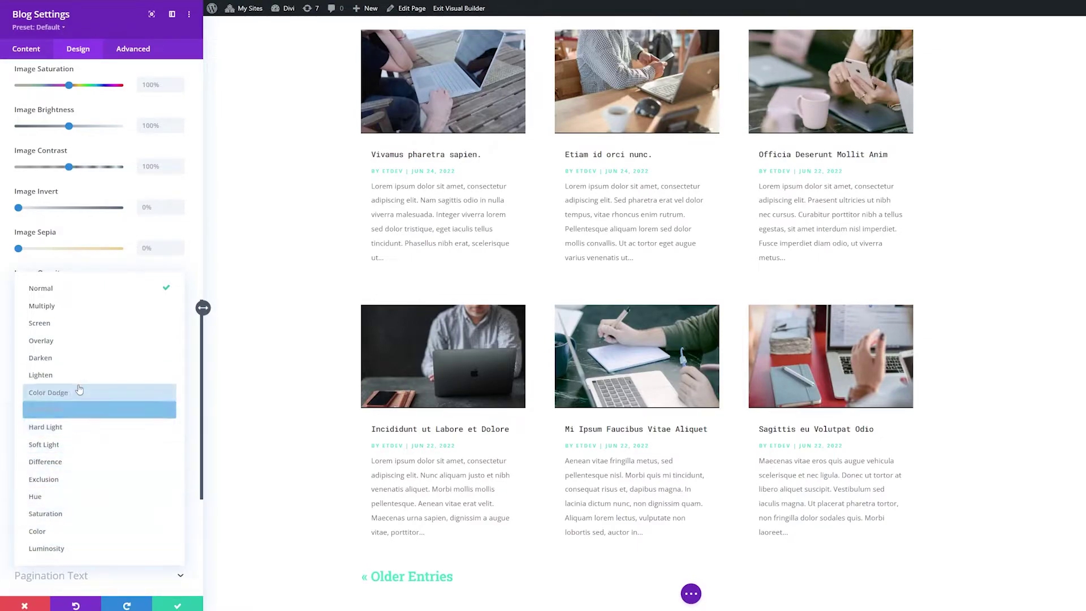
click(93, 270)
Look through the blog text's alignment and text shadow options.
click(79, 409)
click(72, 76)
click(80, 169)
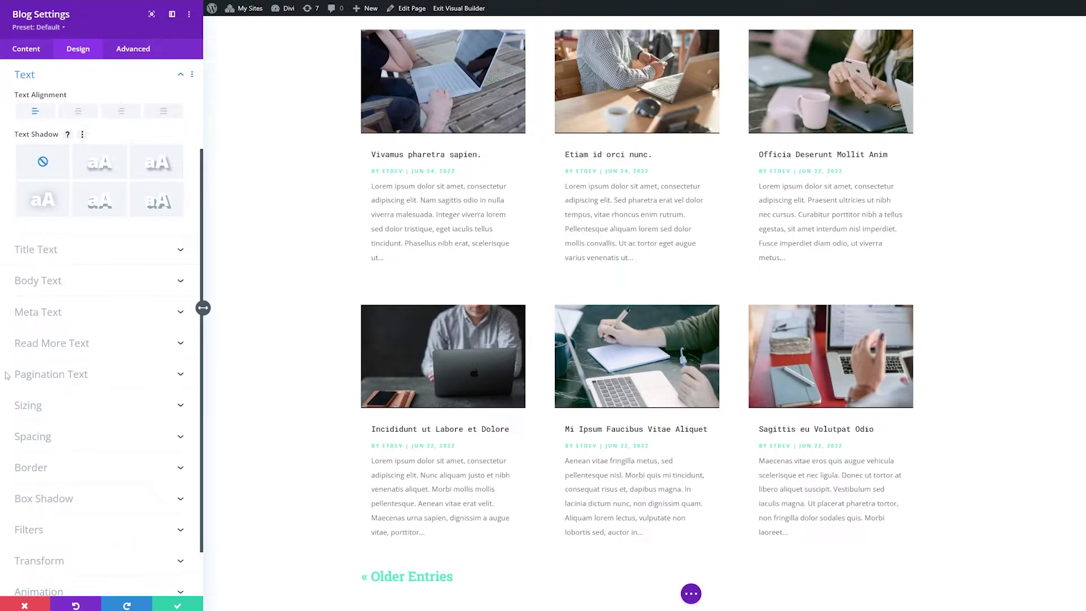
In the title text options, try the letter spacing, return it to 0px and set the line height to 1.2em.
click(65, 250)
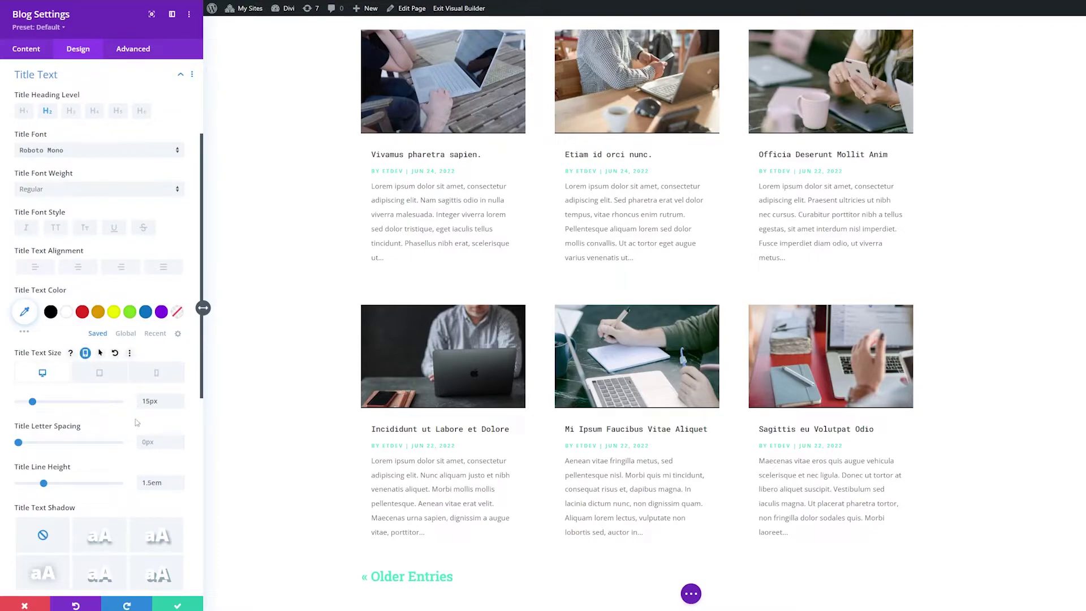
drag(202, 394, 195, 481)
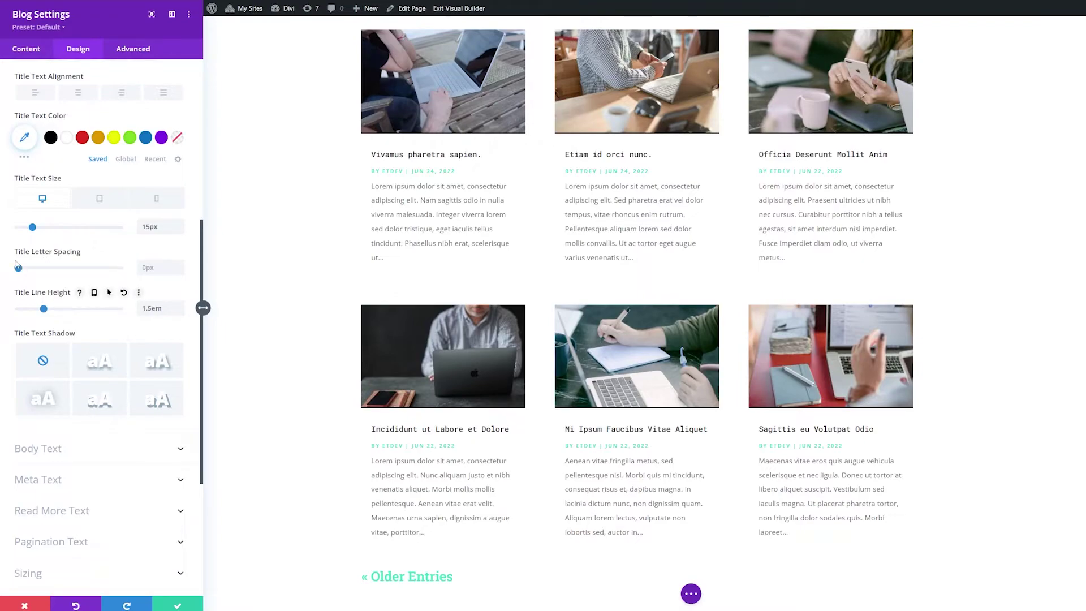
mouse_move(23, 269)
mouse_down()
mouse_move(42, 265)
mouse_move(8, 270)
mouse_up()
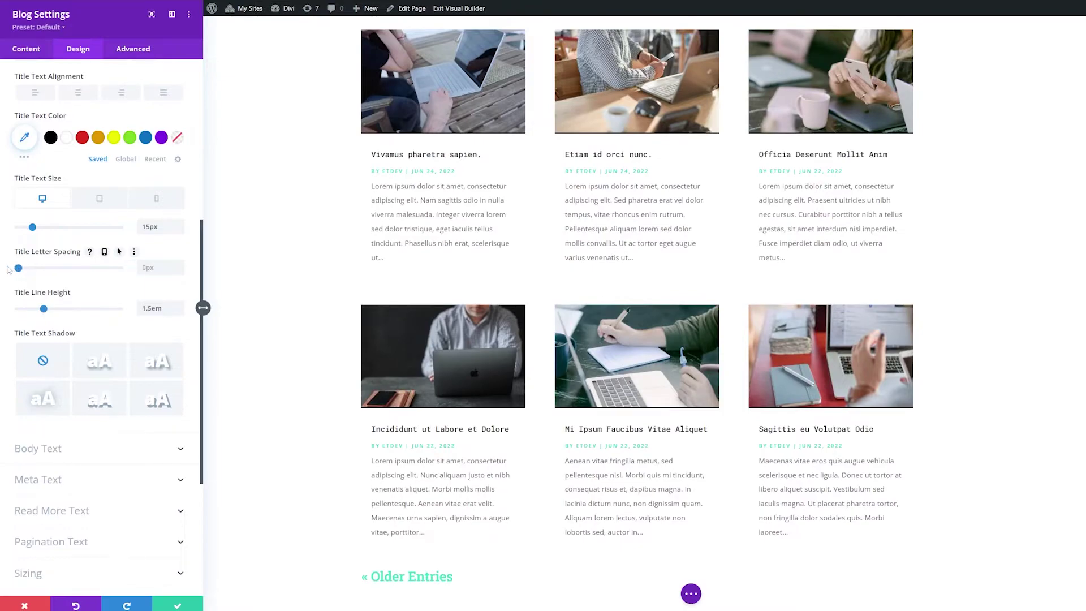
mouse_move(40, 307)
mouse_down()
mouse_move(85, 309)
mouse_move(31, 293)
mouse_up()
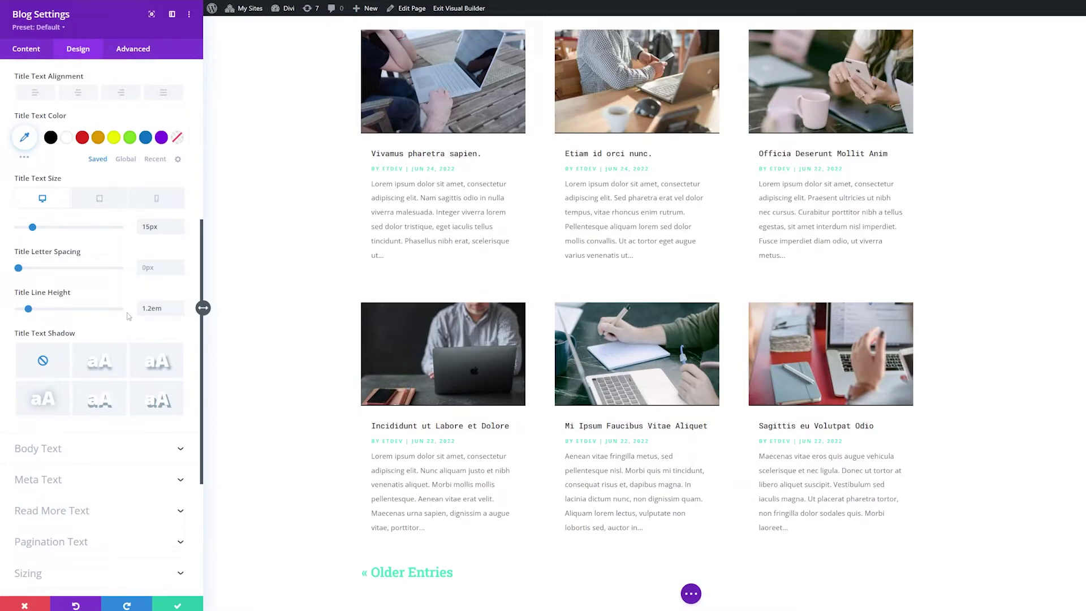
Try adjusting the module width in the sizing options and return it to 100%.
drag(203, 361, 189, 481)
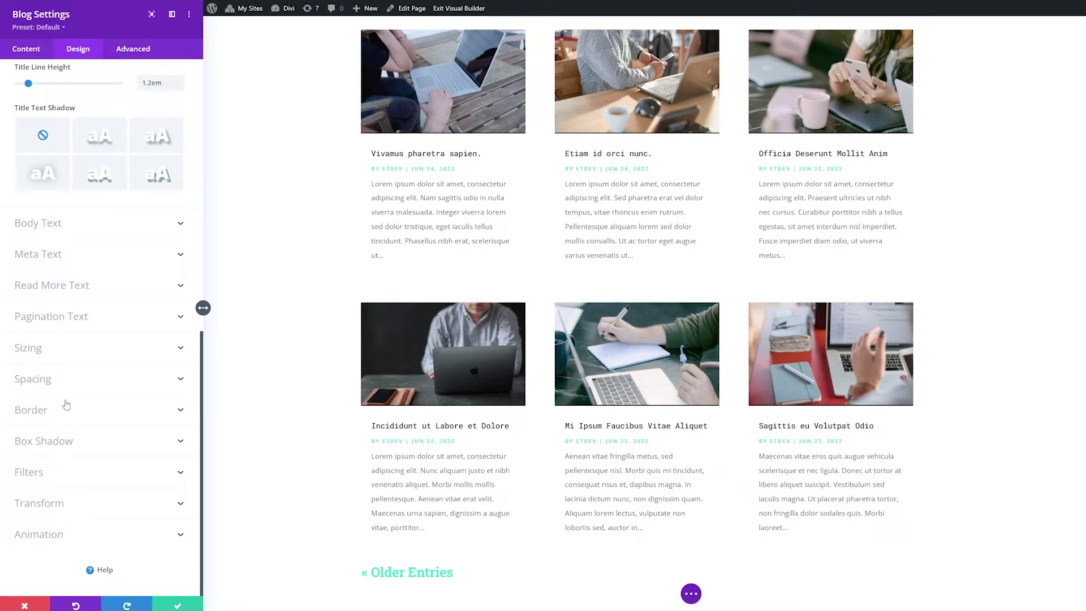
click(76, 348)
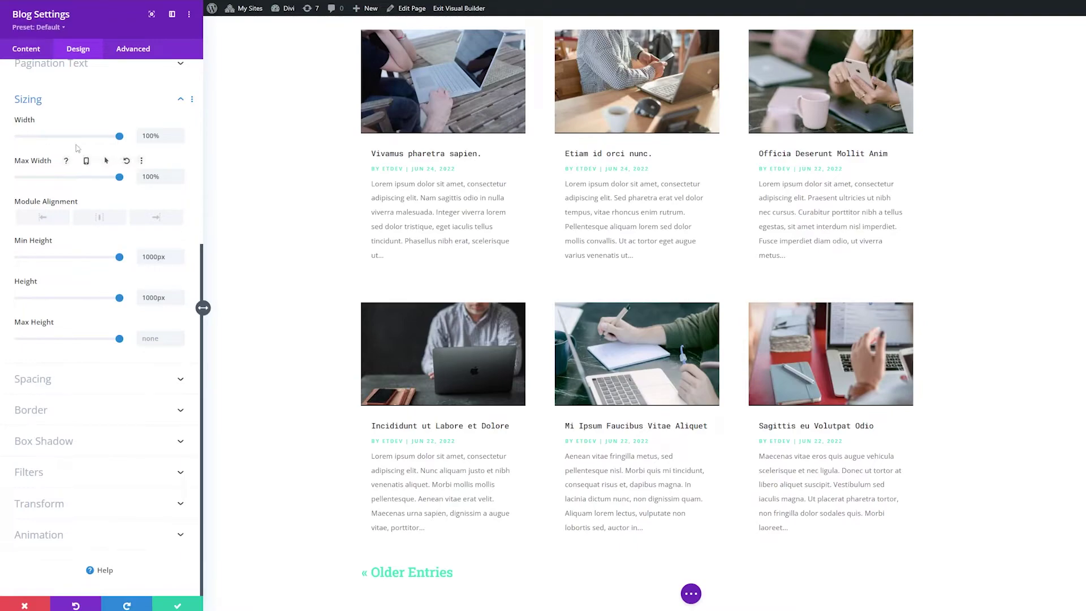
mouse_move(120, 137)
mouse_down()
mouse_move(103, 142)
mouse_move(129, 142)
mouse_up()
Add a 3px solid black border around the grid's post cards and apply the first box shadow preset to them.
click(85, 419)
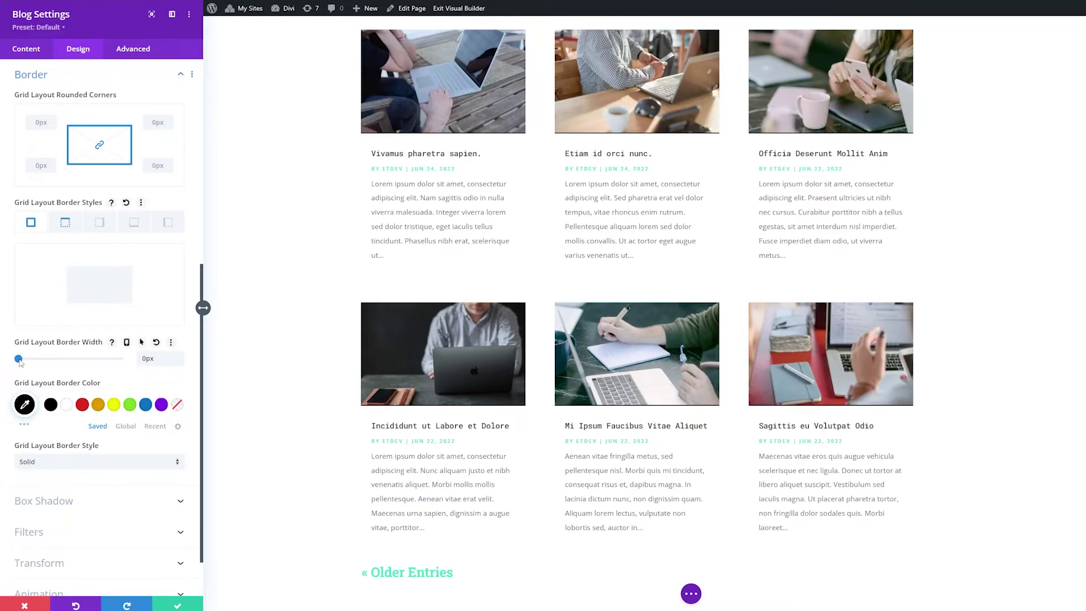
drag(19, 359, 24, 359)
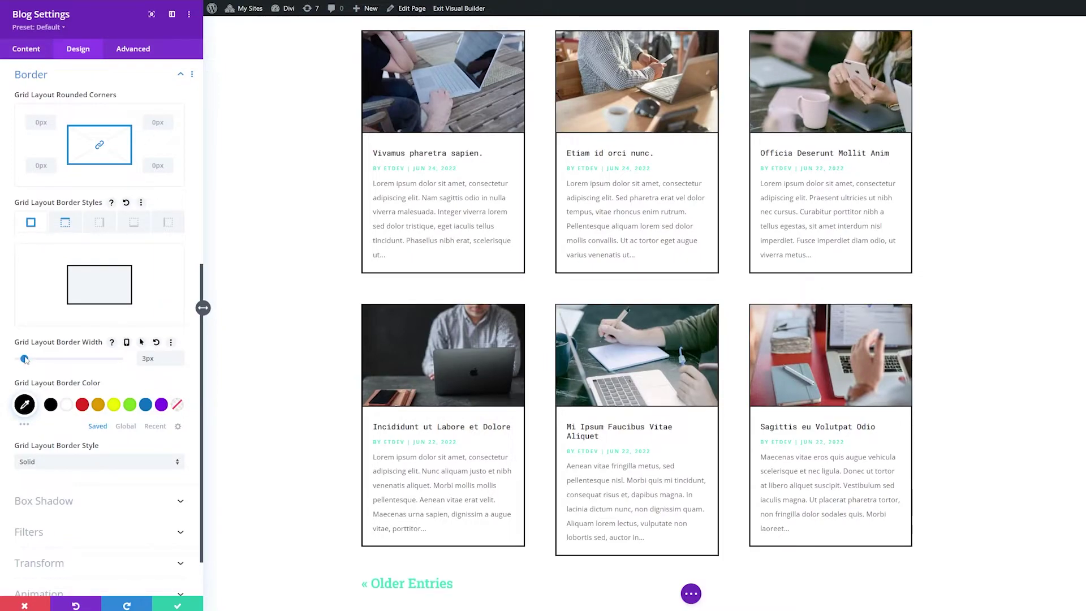
click(47, 505)
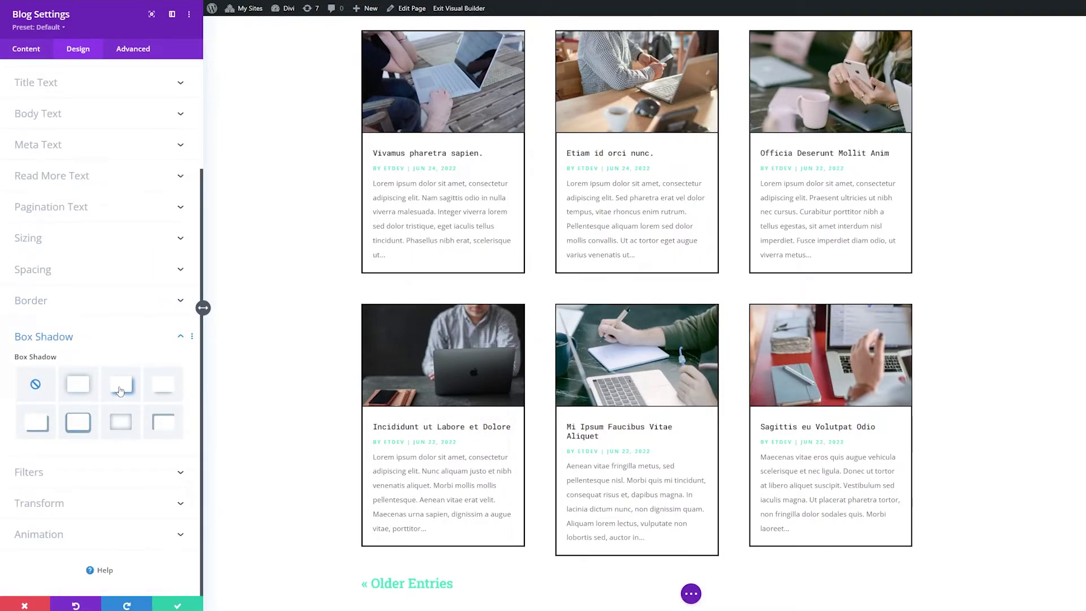
click(87, 394)
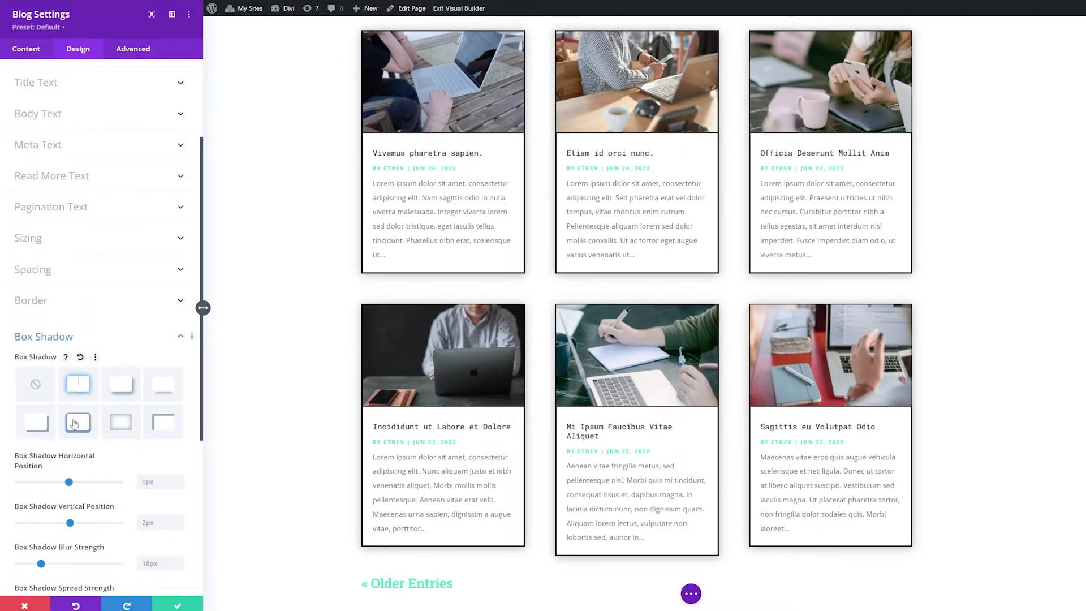
Review the module's advanced options, including the CSS ID and class fields and the custom CSS areas.
click(121, 49)
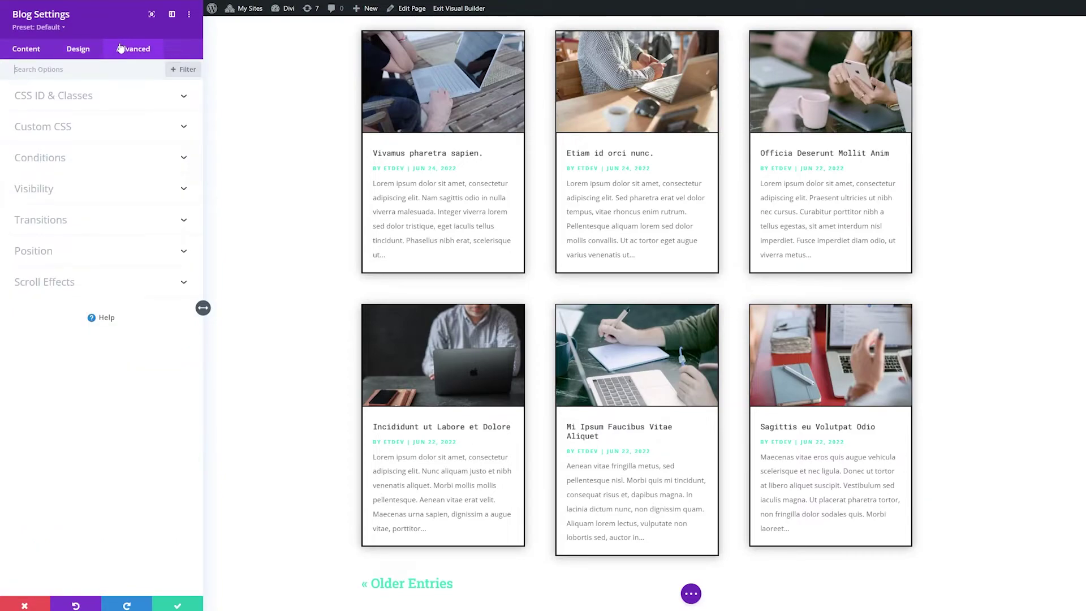
click(85, 100)
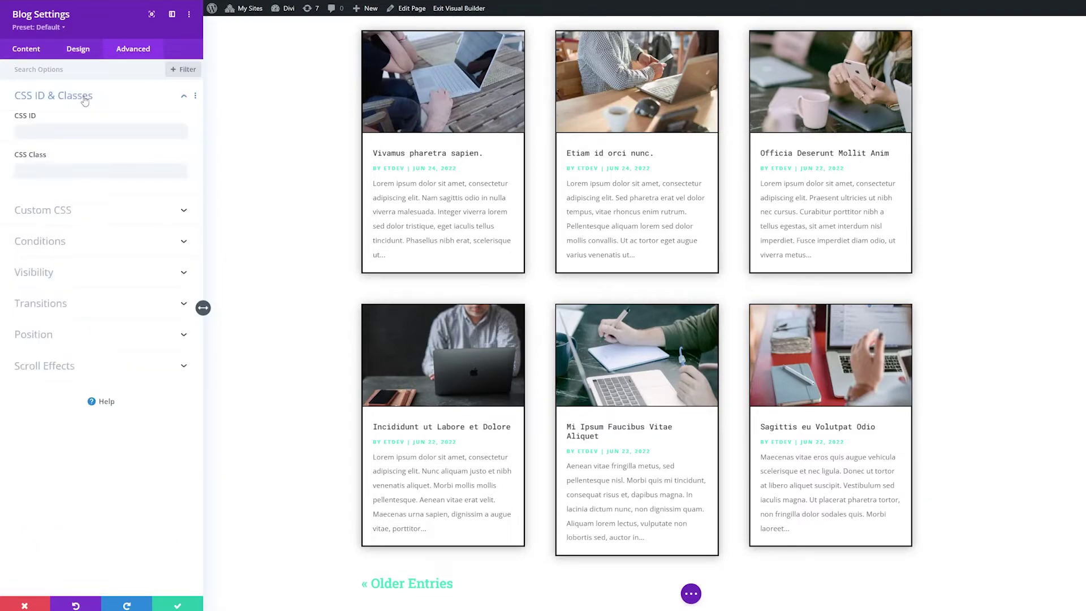
click(86, 218)
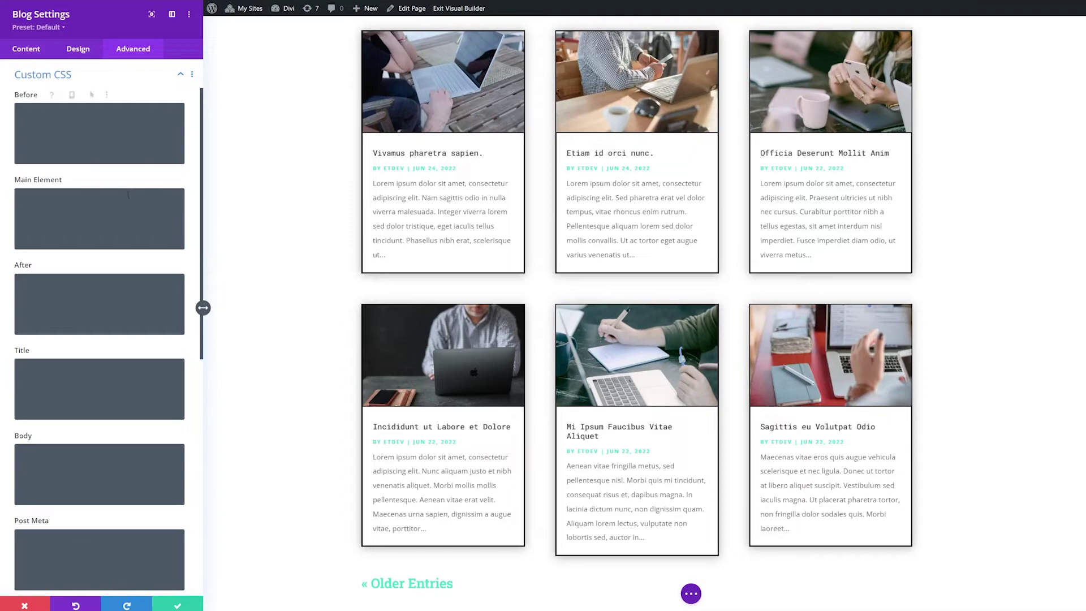
drag(202, 225, 173, 471)
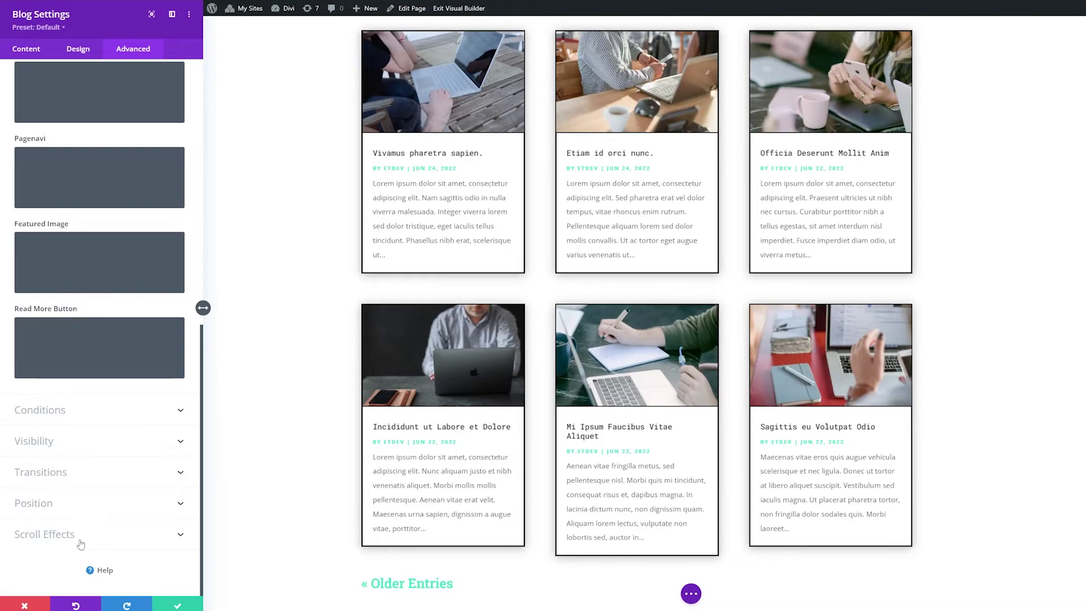
Save the blog module settings, exit the visual builder and check the blog grid on the live page.
click(186, 606)
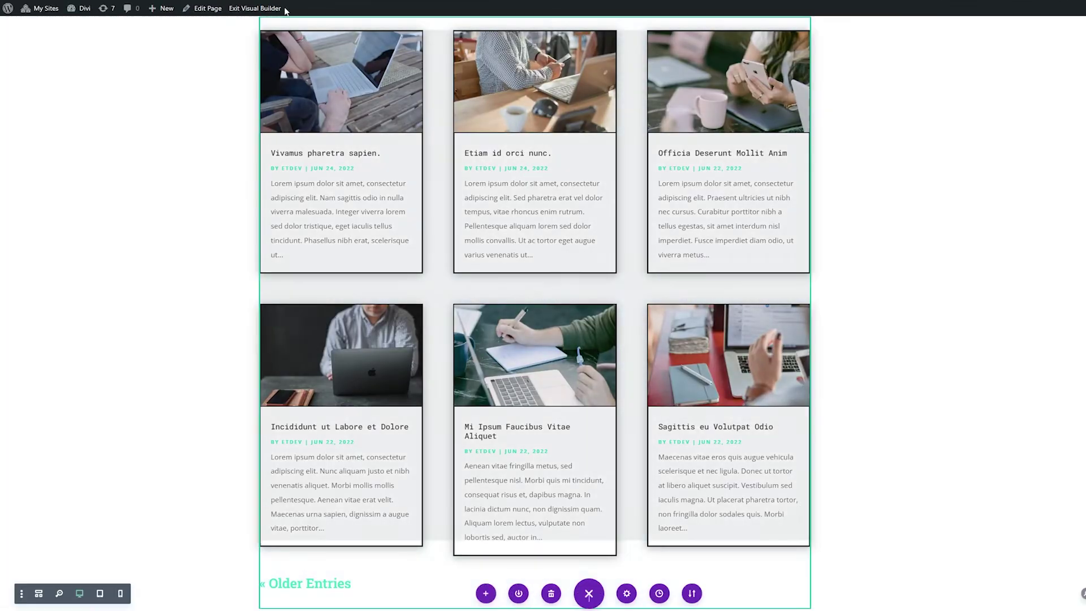
click(266, 9)
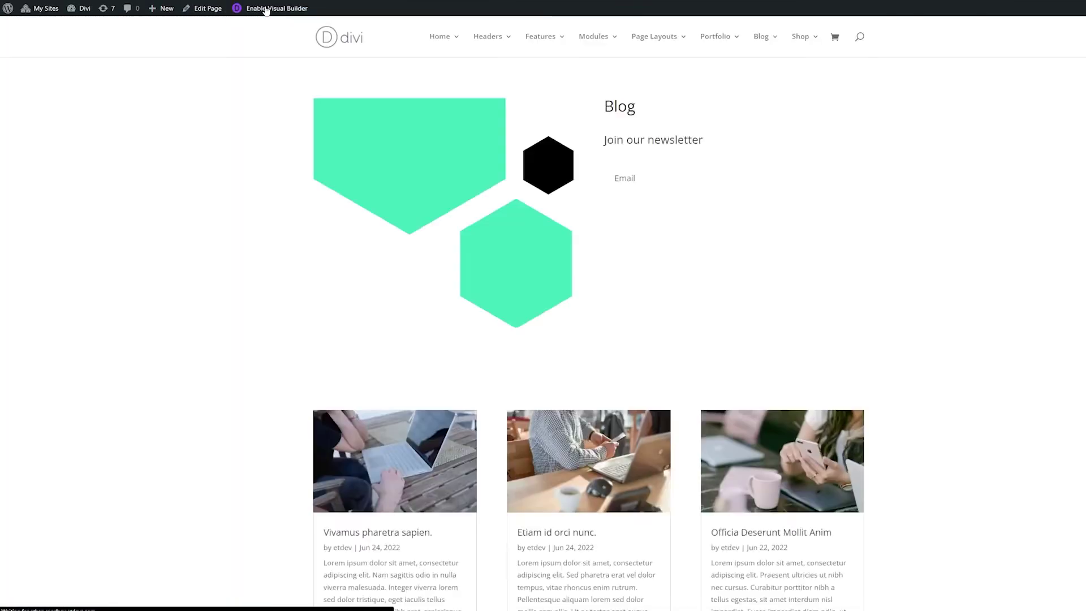
scroll(543, 314, down, 5)
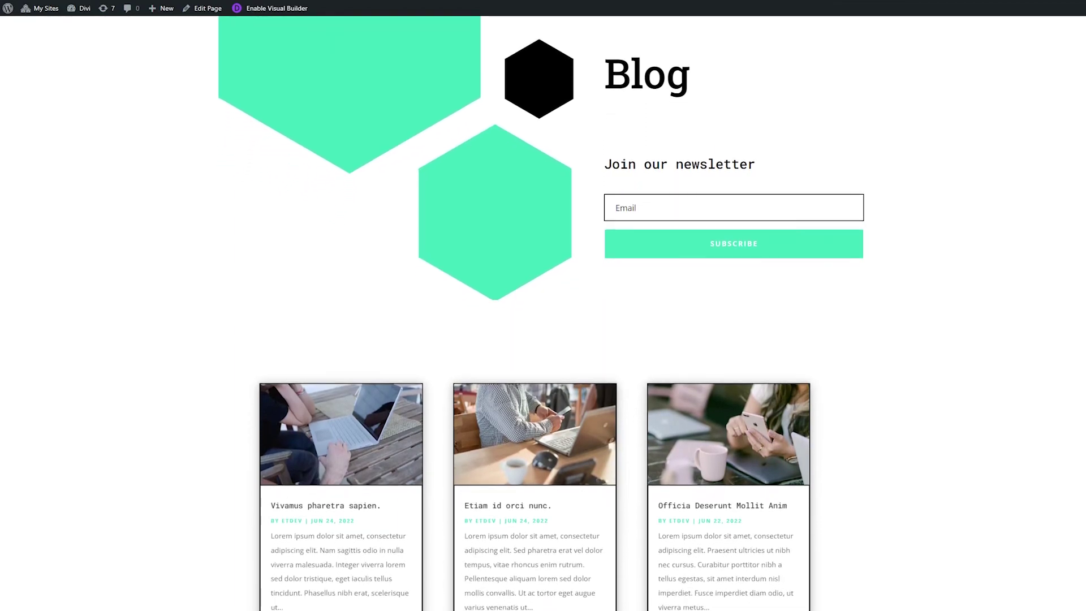
scroll(543, 314, down, 5)
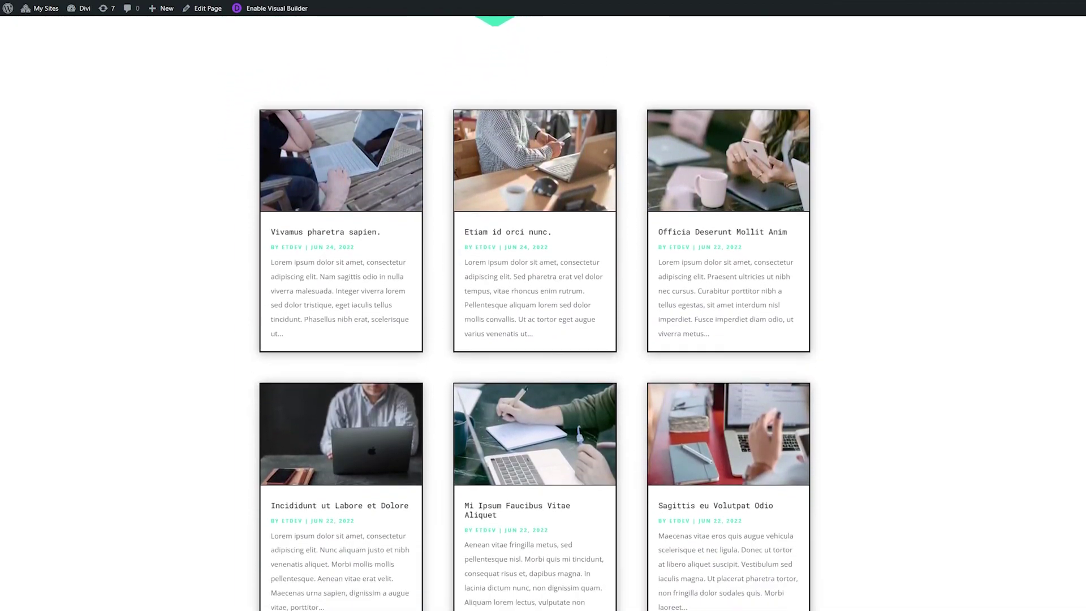
scroll(543, 314, down, 5)
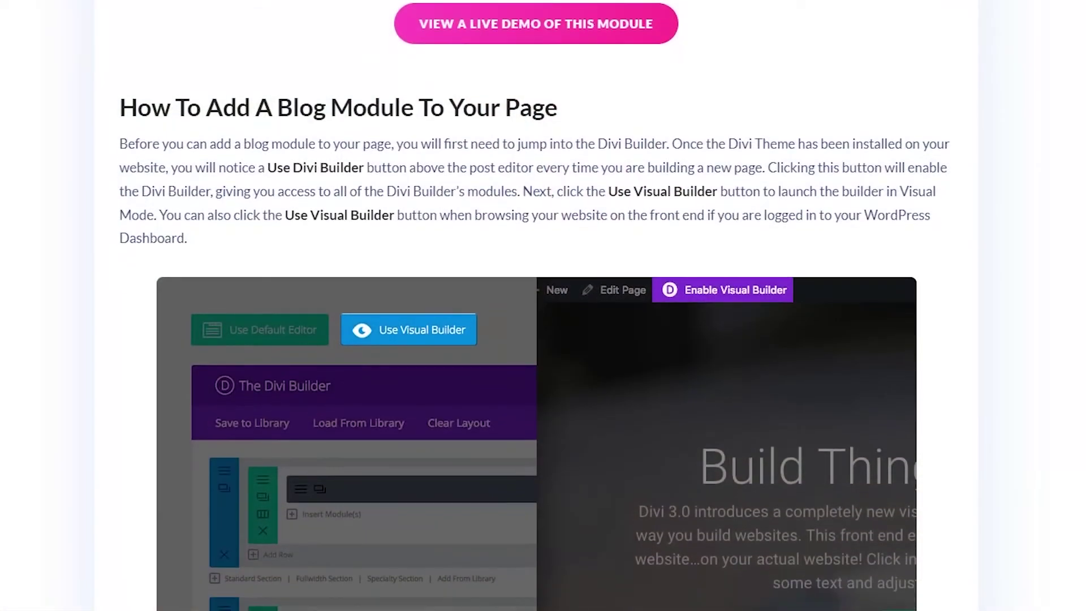
Read the blog module documentation on adding the module to a page and its grid layout use case with a sidebar.
scroll(543, 305, down, 4)
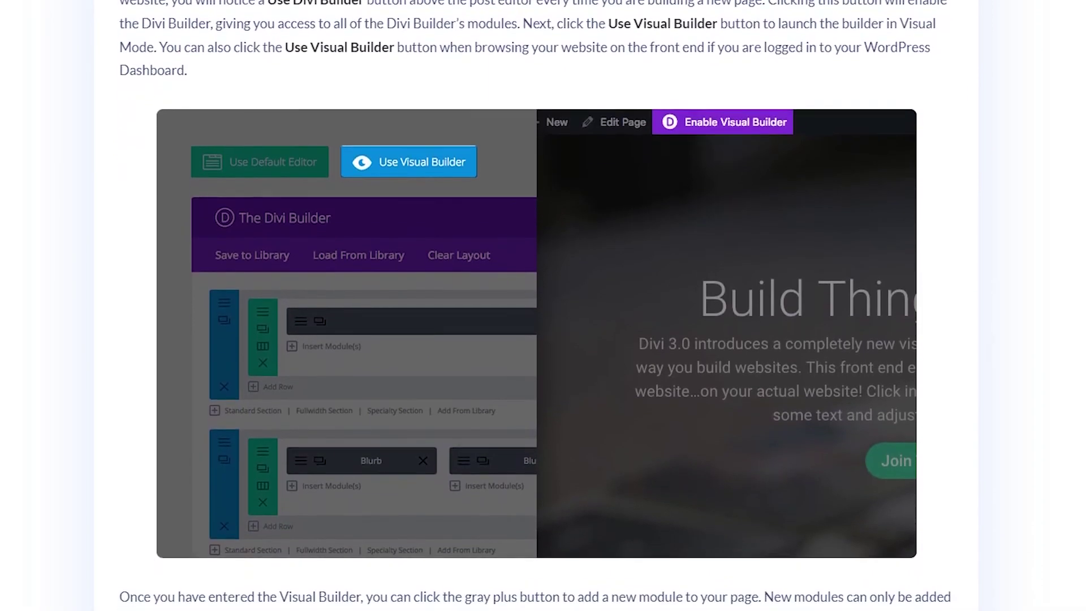
scroll(543, 305, down, 6)
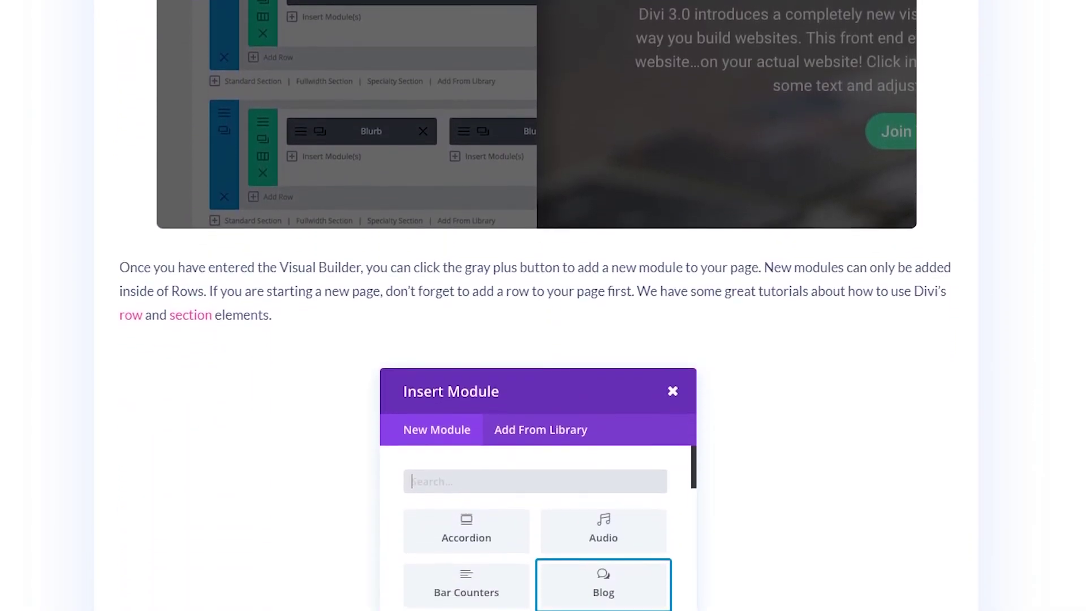
scroll(543, 305, down, 6)
scroll(543, 305, down, 6)
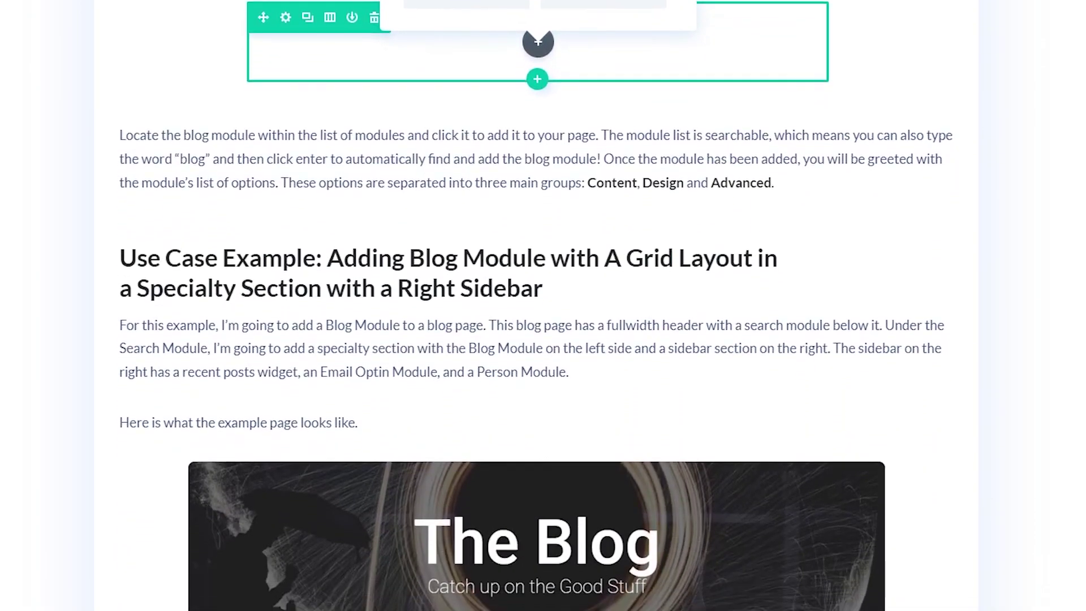
scroll(542, 306, down, 6)
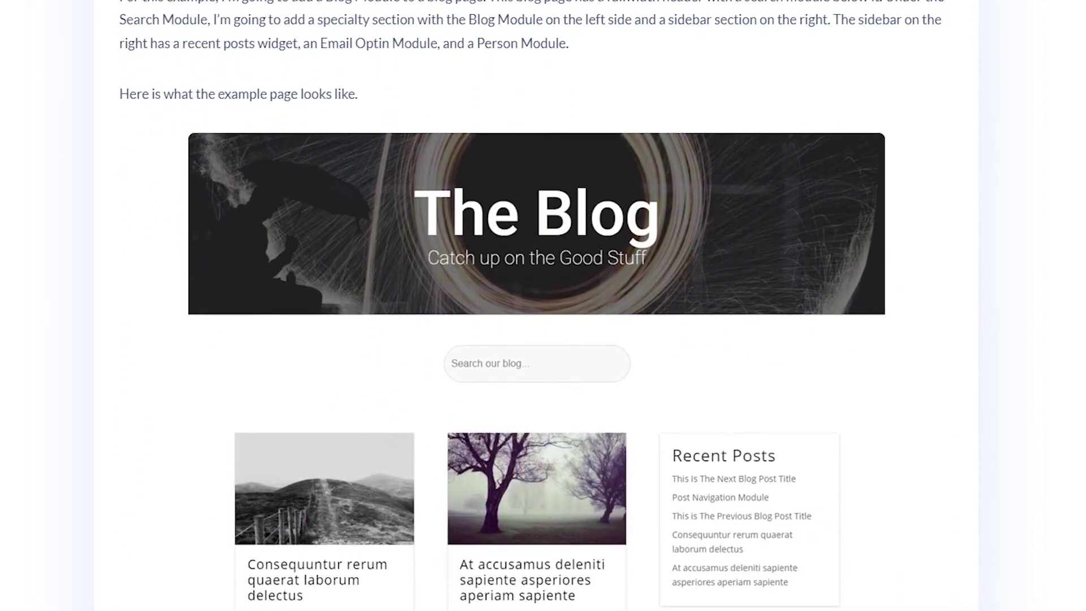